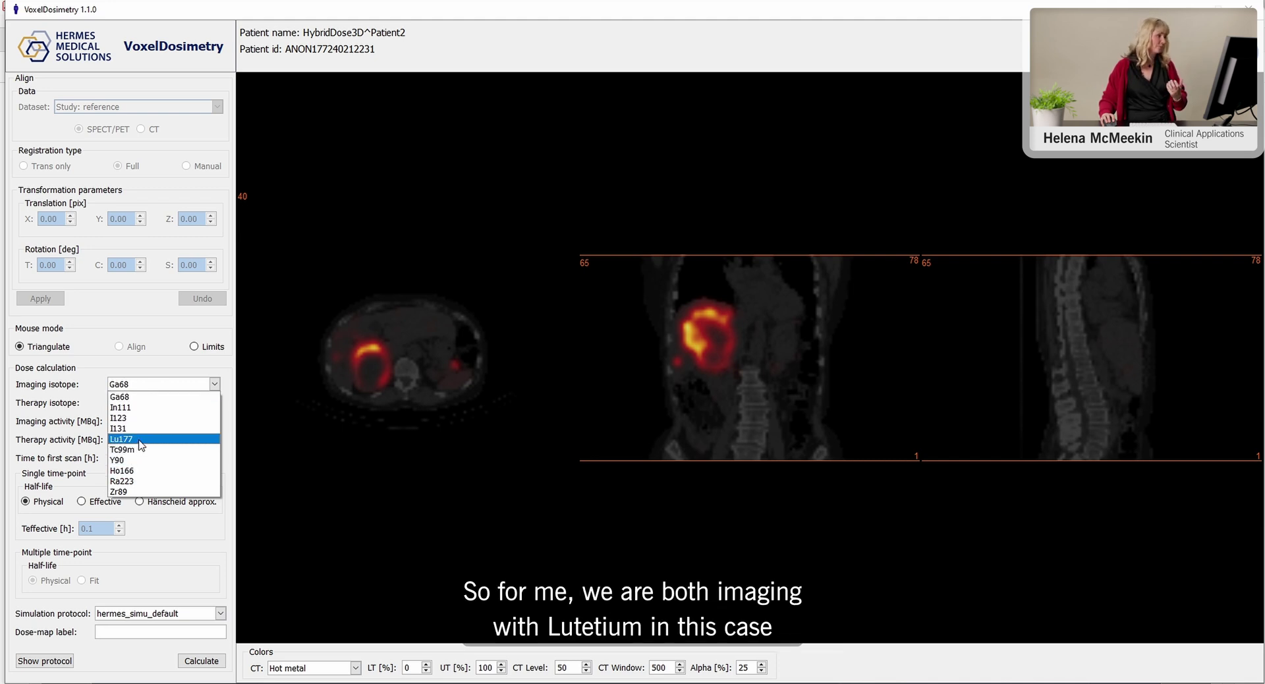
# Select Lu177 as the imaging isotope for the dose calculation
pyautogui.click(141, 440)
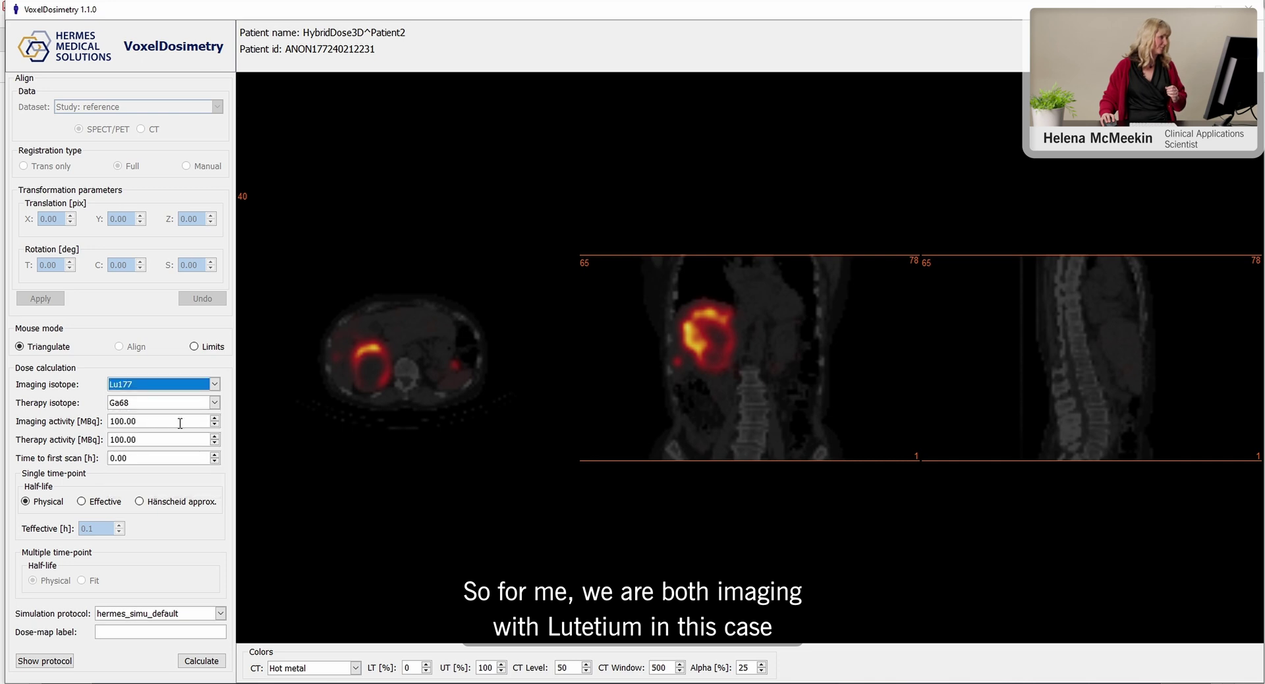
# Set the therapy isotope to Lu177, keeping Lu177 as the imaging isotope
pyautogui.click(117, 404)
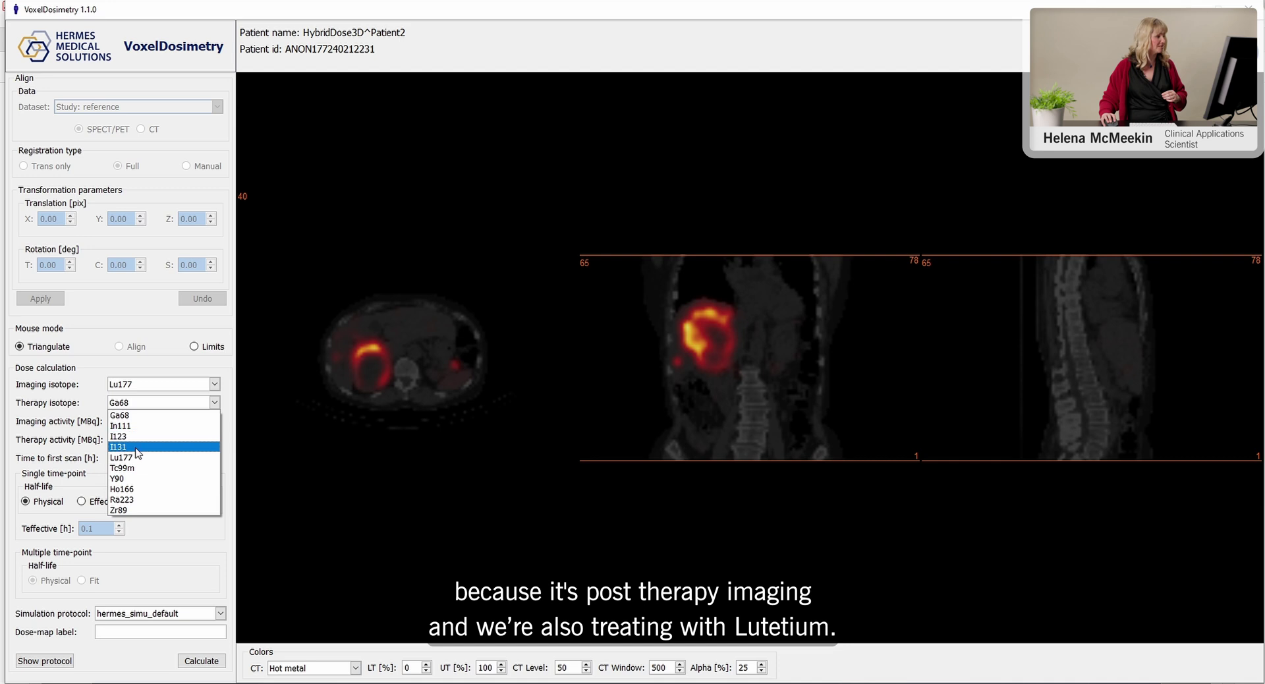
pyautogui.click(137, 458)
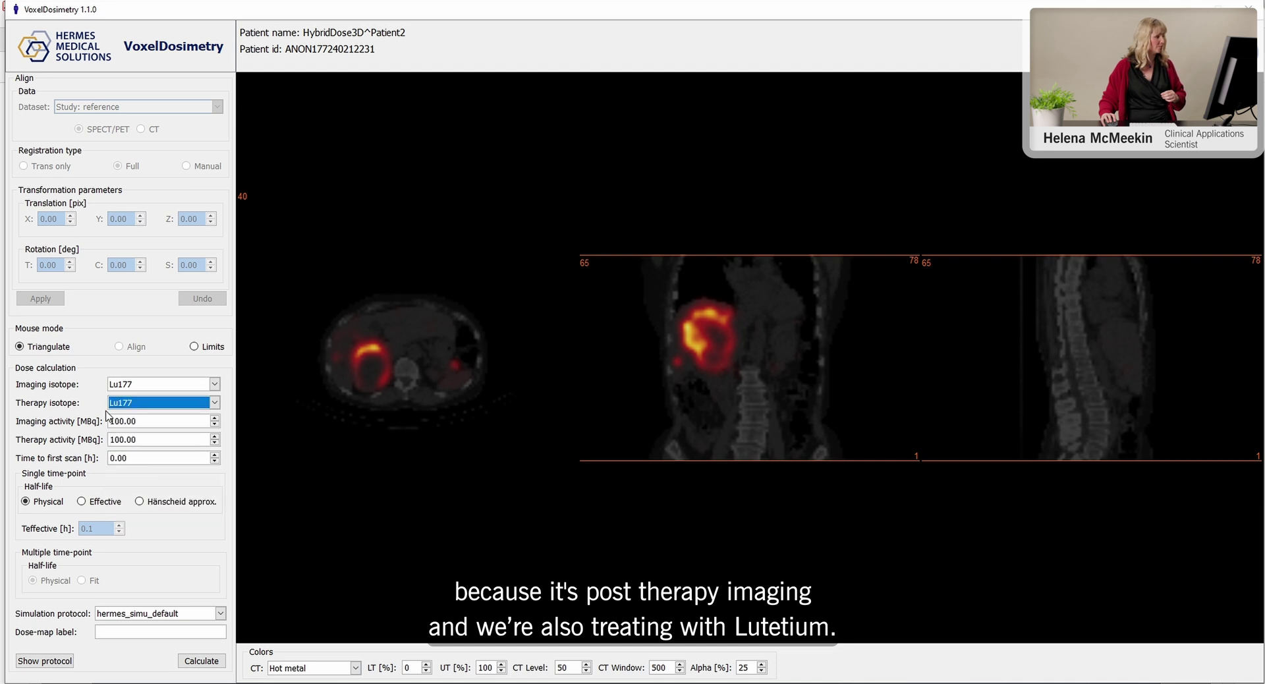
pyautogui.click(215, 384)
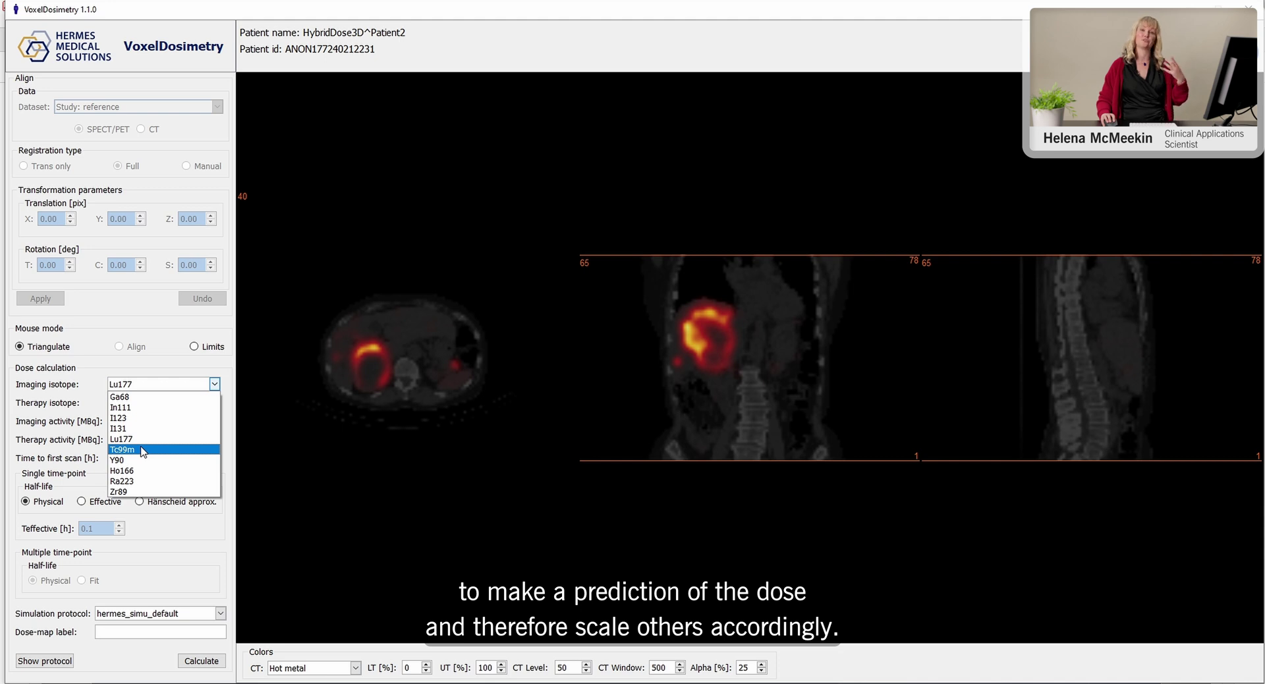
pyautogui.click(205, 372)
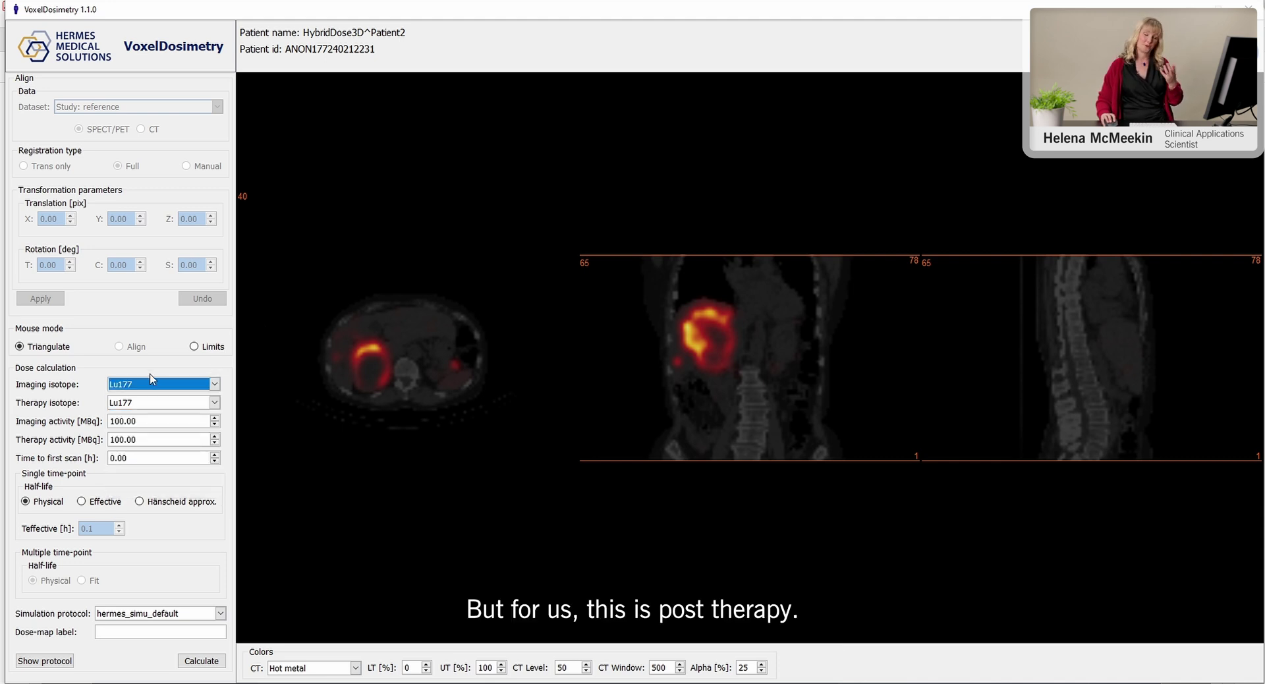
pyautogui.moveTo(114, 420); pyautogui.dragTo(109, 421)
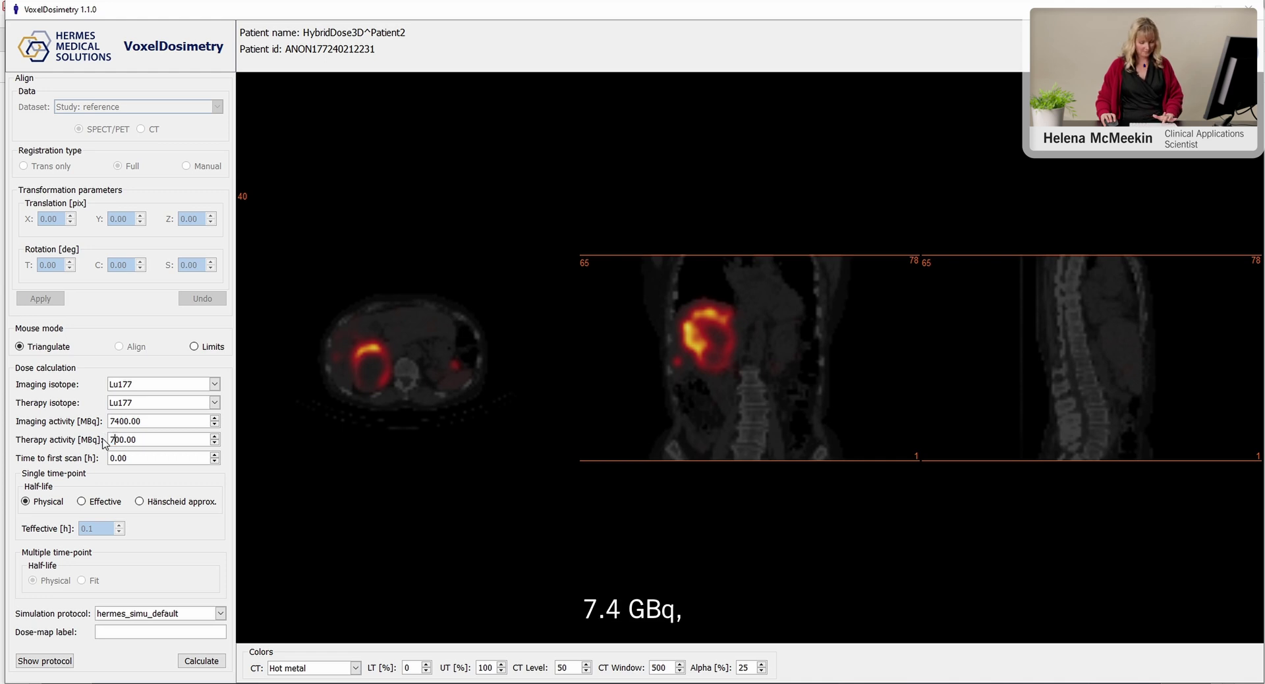
# Enter 96 h as the time to first scan and switch the half-life model to Effective
pyautogui.doubleClick(111, 457)
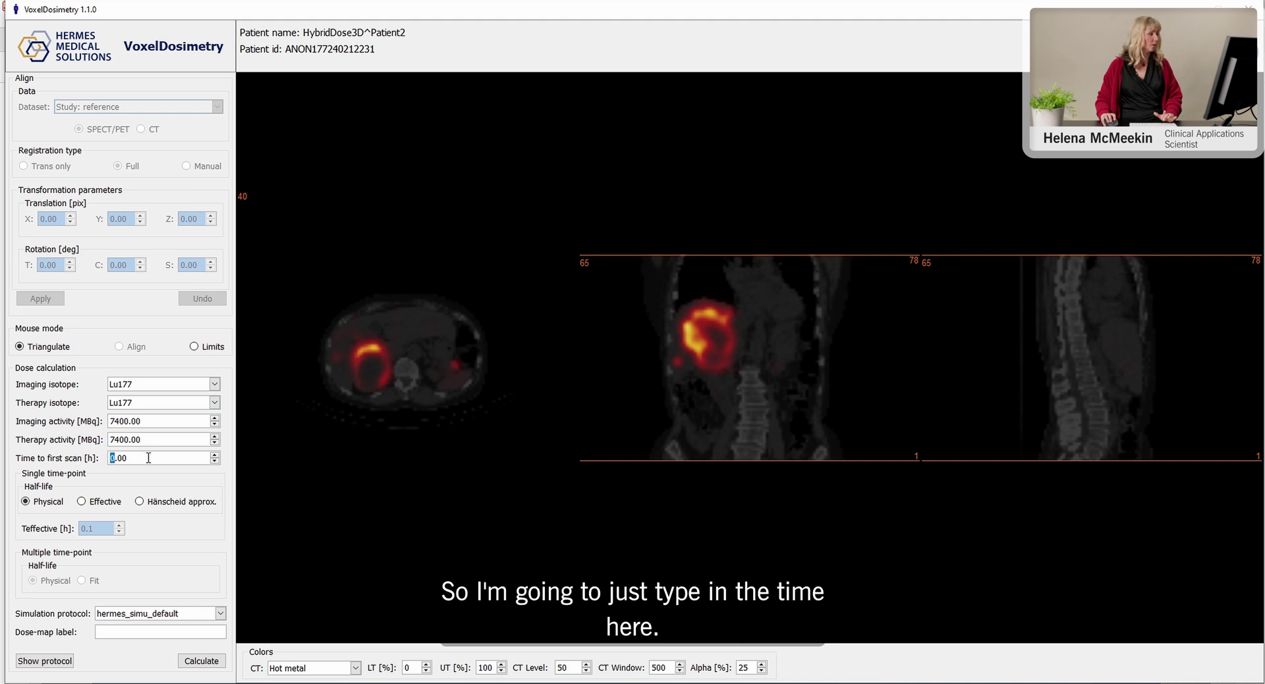
pyautogui.write('9')
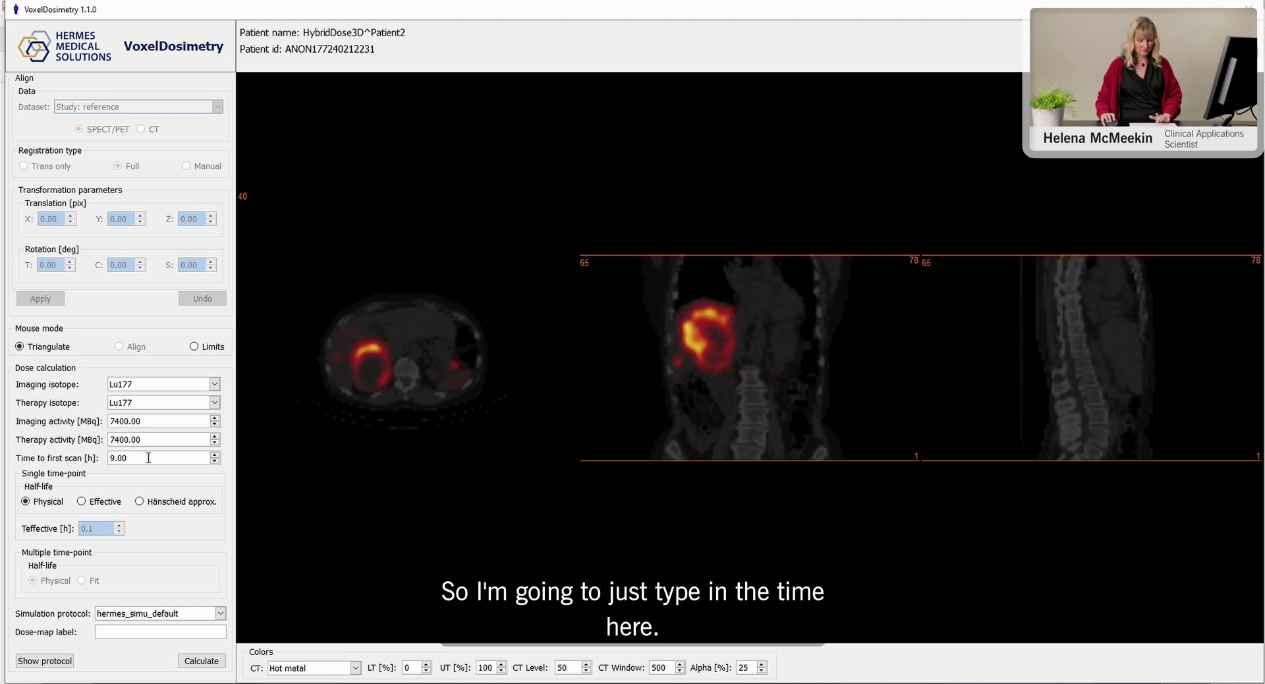
pyautogui.write('6')
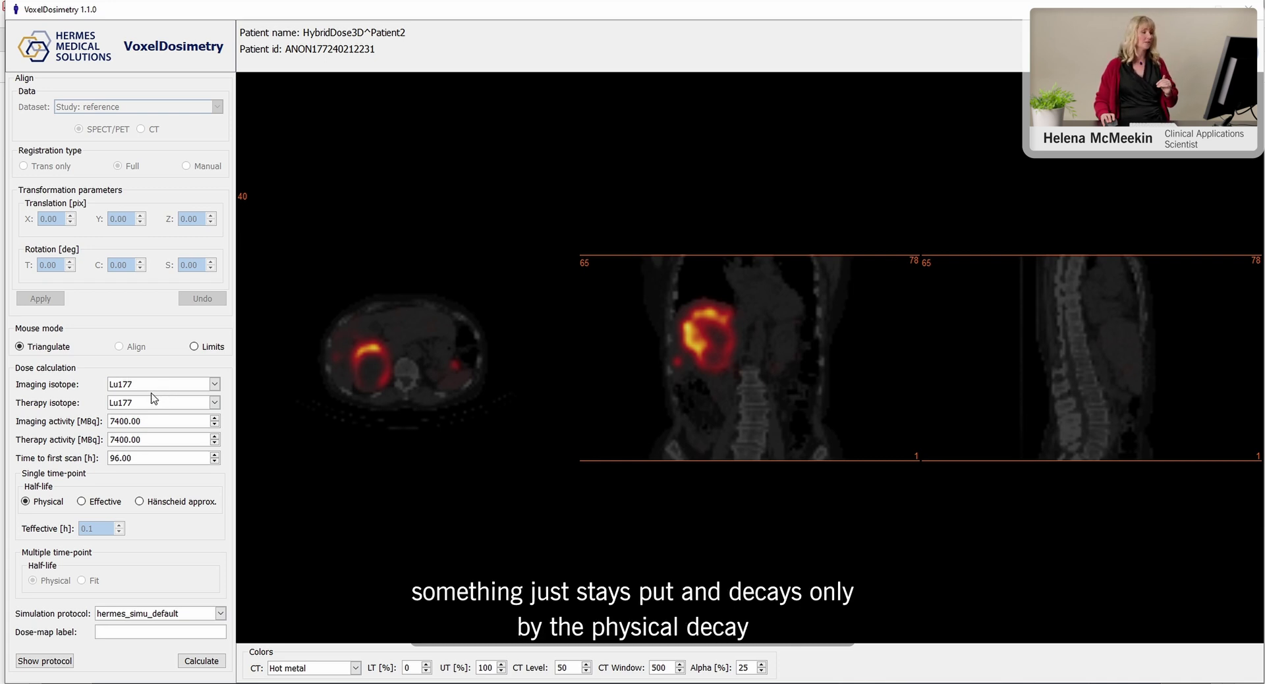
pyautogui.click(99, 503)
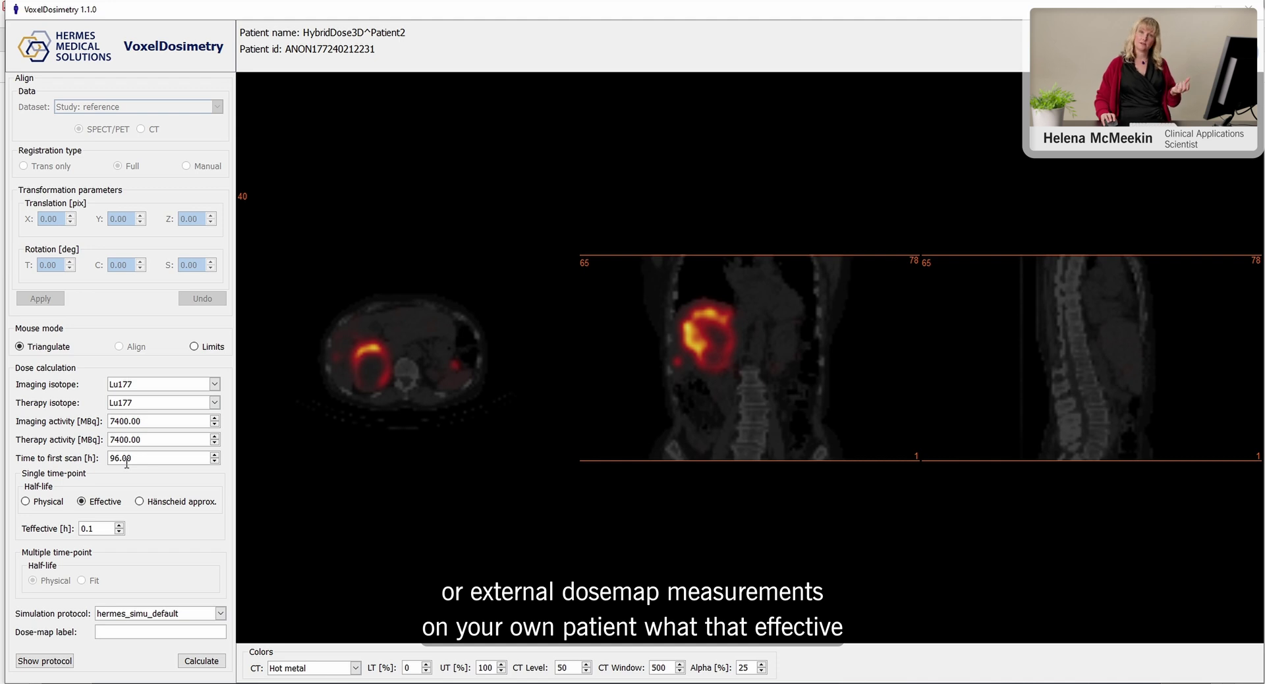
# Enter 32 h as the Teffective half-life value
pyautogui.moveTo(93, 522); pyautogui.dragTo(79, 530)
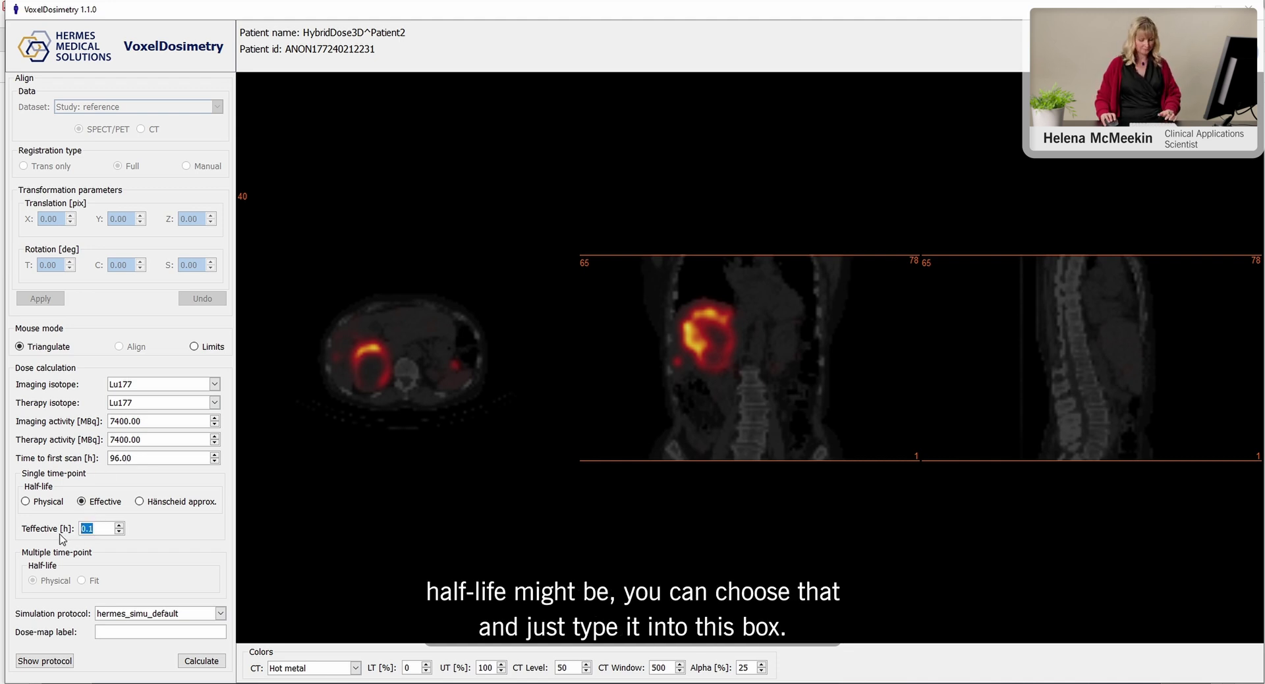
pyautogui.write('32')
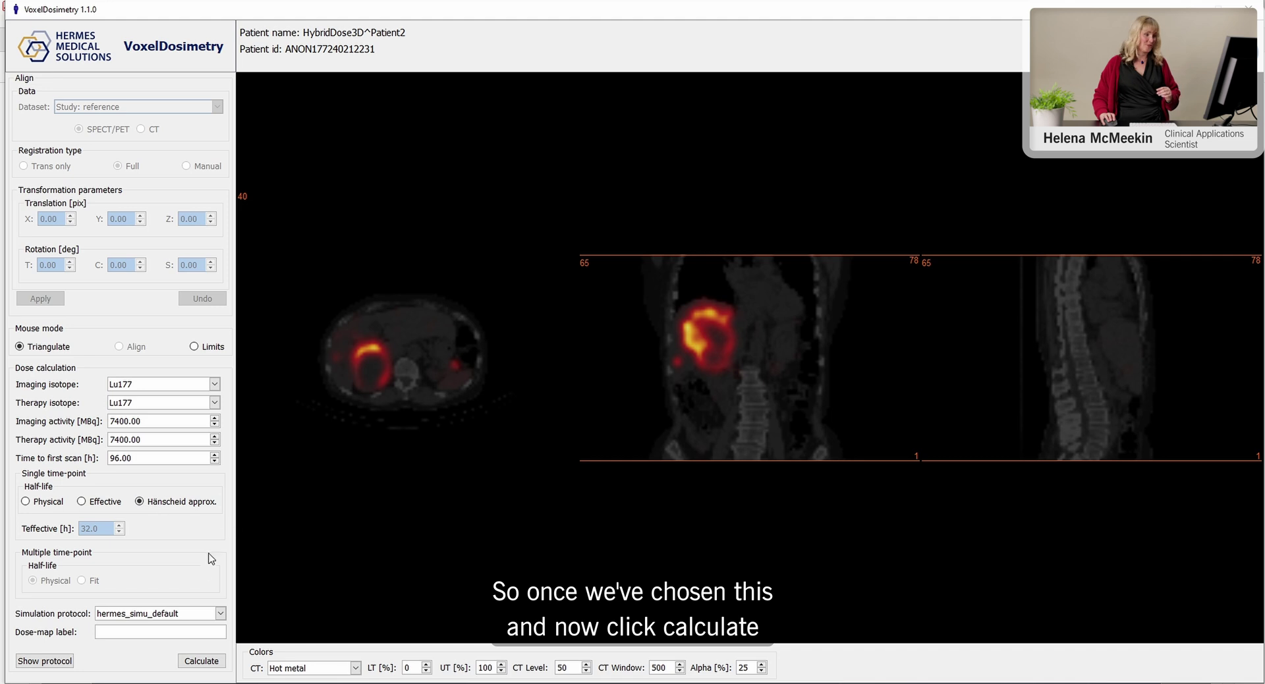
# Run the Lu177 dose calculation to produce the 120h dosemap fused with CT
pyautogui.click(202, 660)
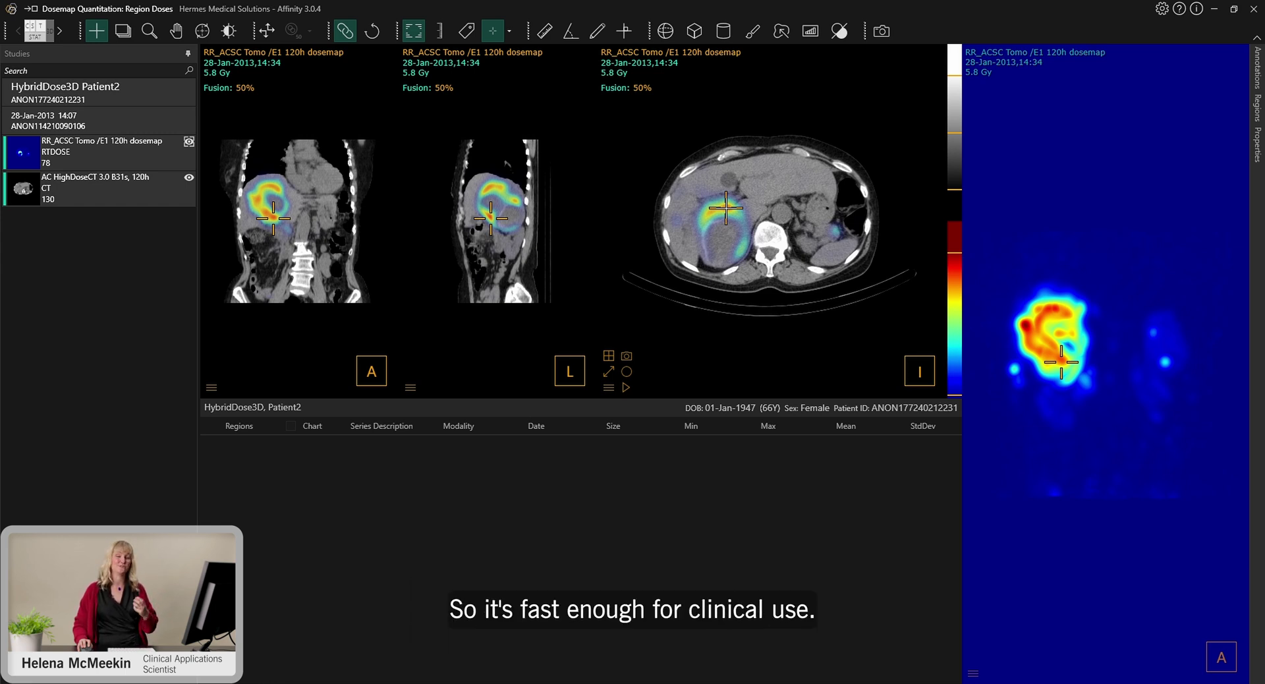
# Move the crosshair through the axial slice and projection to locate the dose hot spot
pyautogui.moveTo(725, 208); pyautogui.dragTo(722, 208)
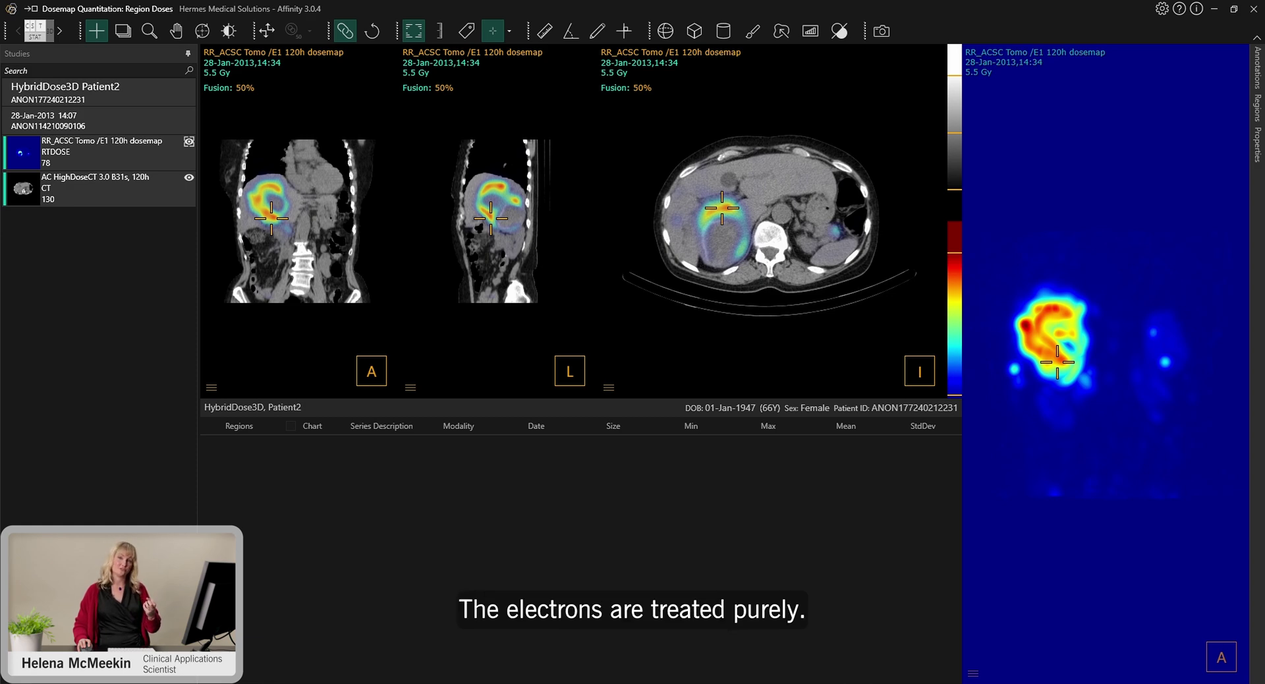
pyautogui.moveTo(722, 208); pyautogui.dragTo(723, 207)
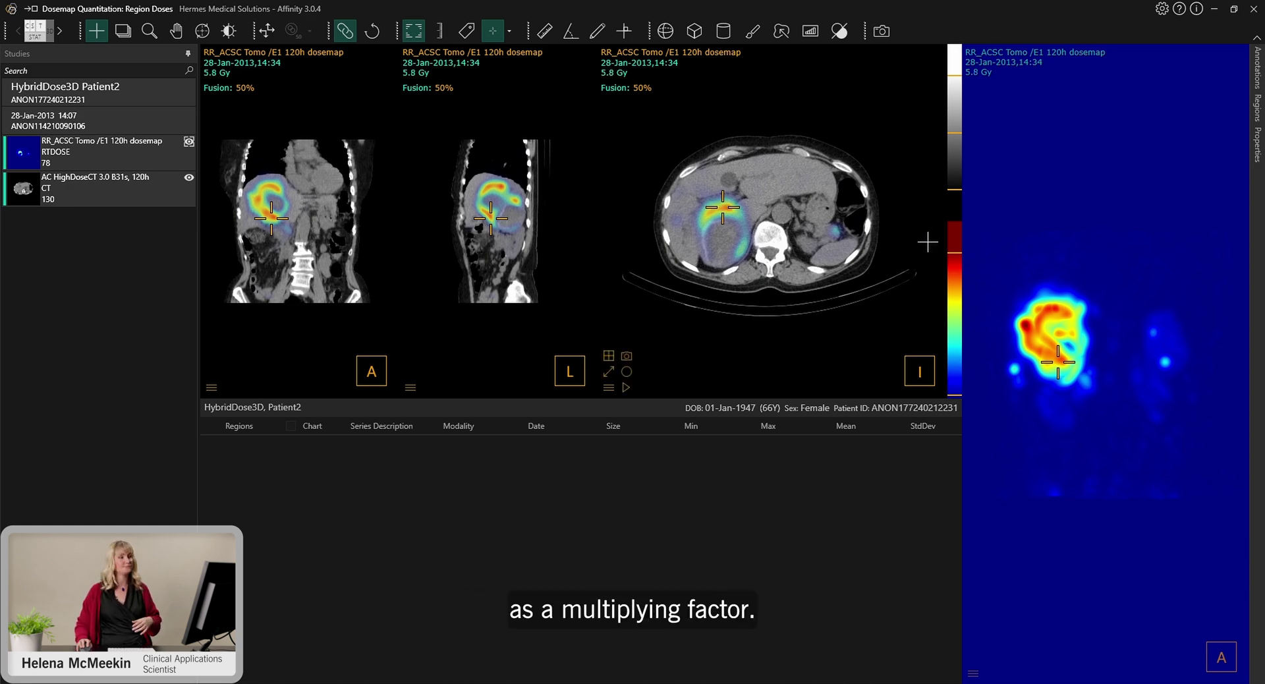
pyautogui.click(1029, 326)
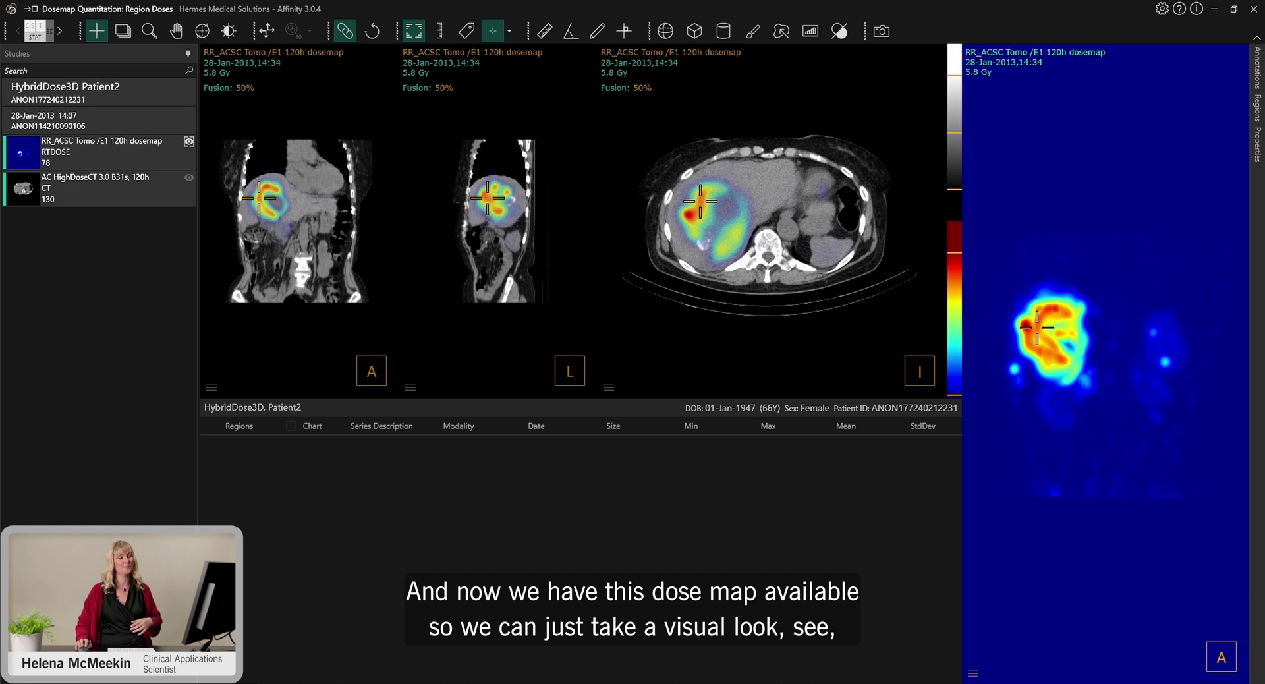
pyautogui.click(1066, 355)
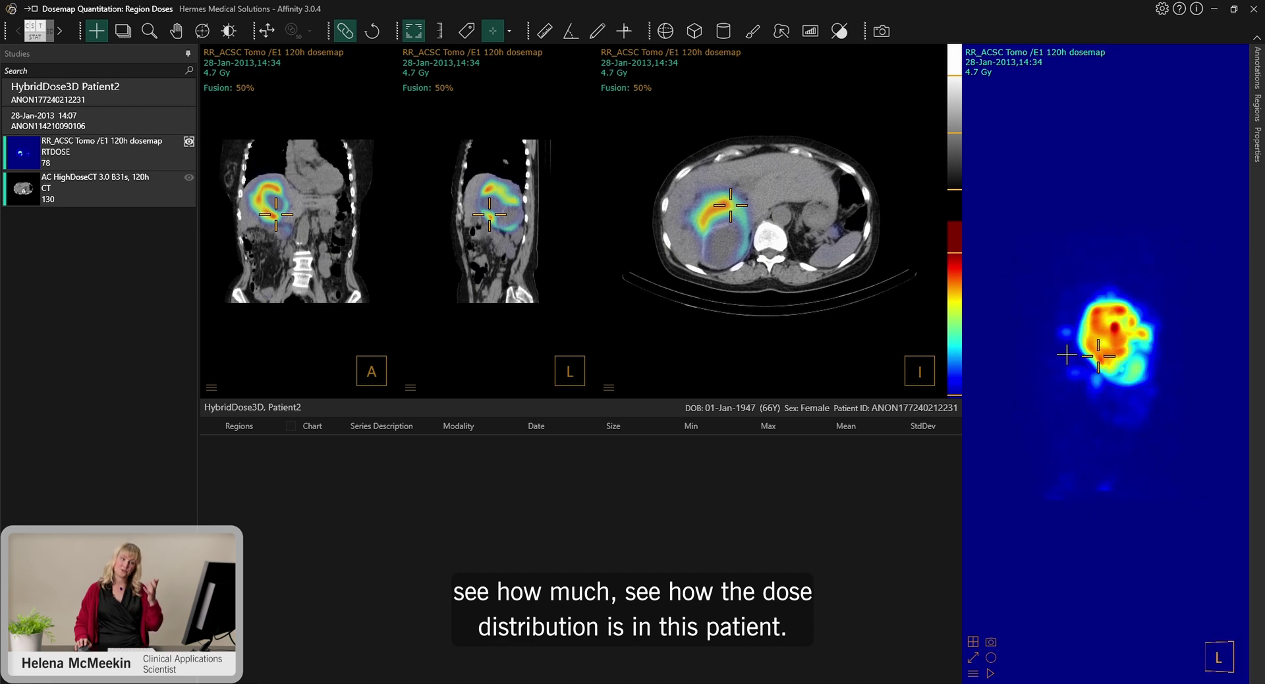
pyautogui.click(1152, 320)
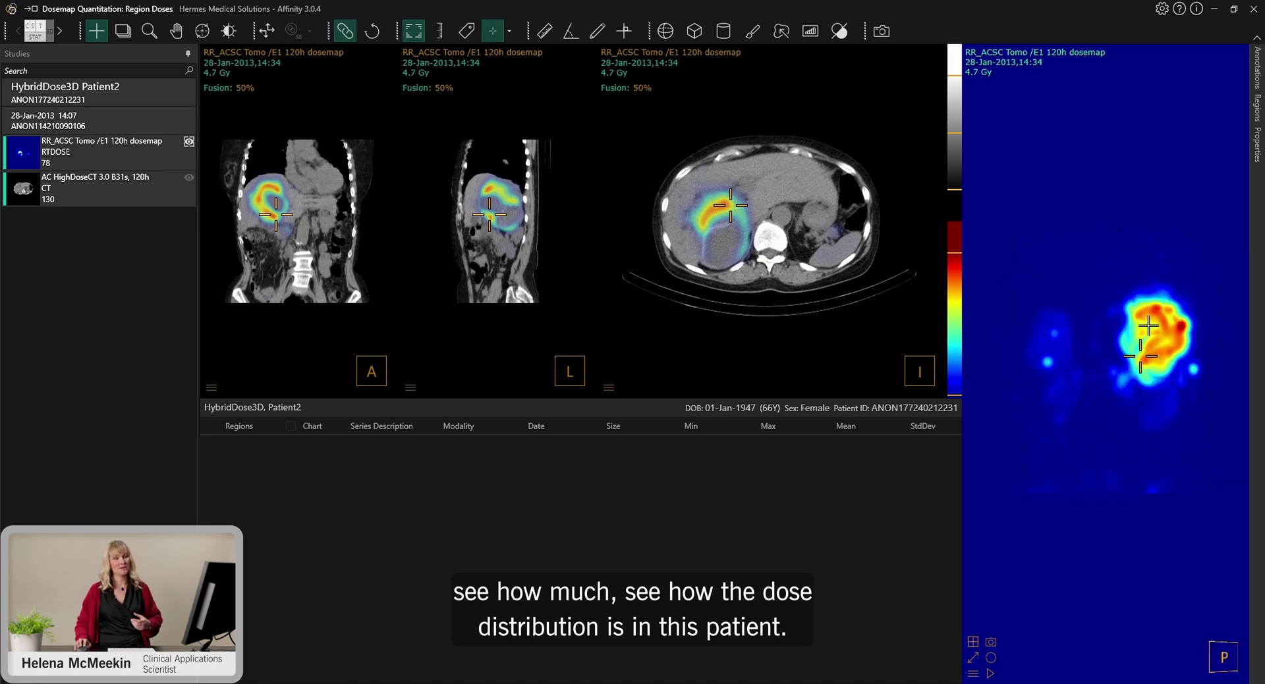
pyautogui.moveTo(1152, 320); pyautogui.dragTo(1164, 335)
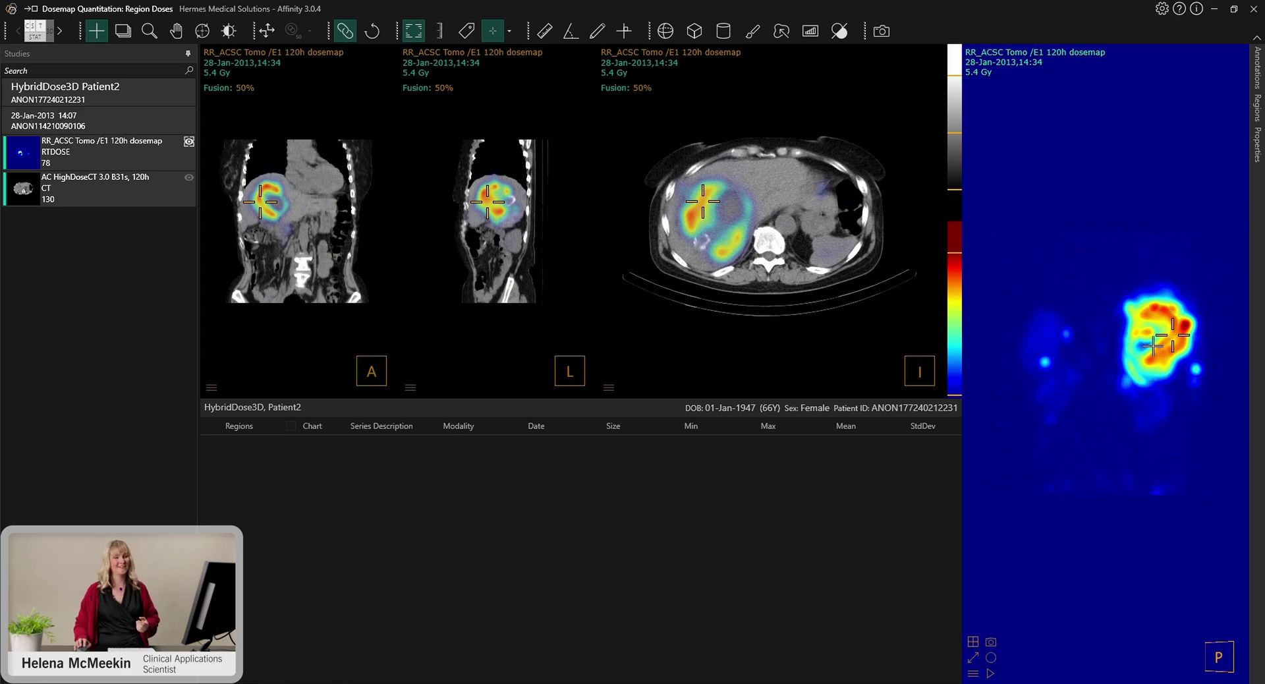
pyautogui.click(1153, 411)
# Centre the slices on the liver lesion and set the dose scale's upper limit to 7.1 Gy
pyautogui.moveTo(955, 252)
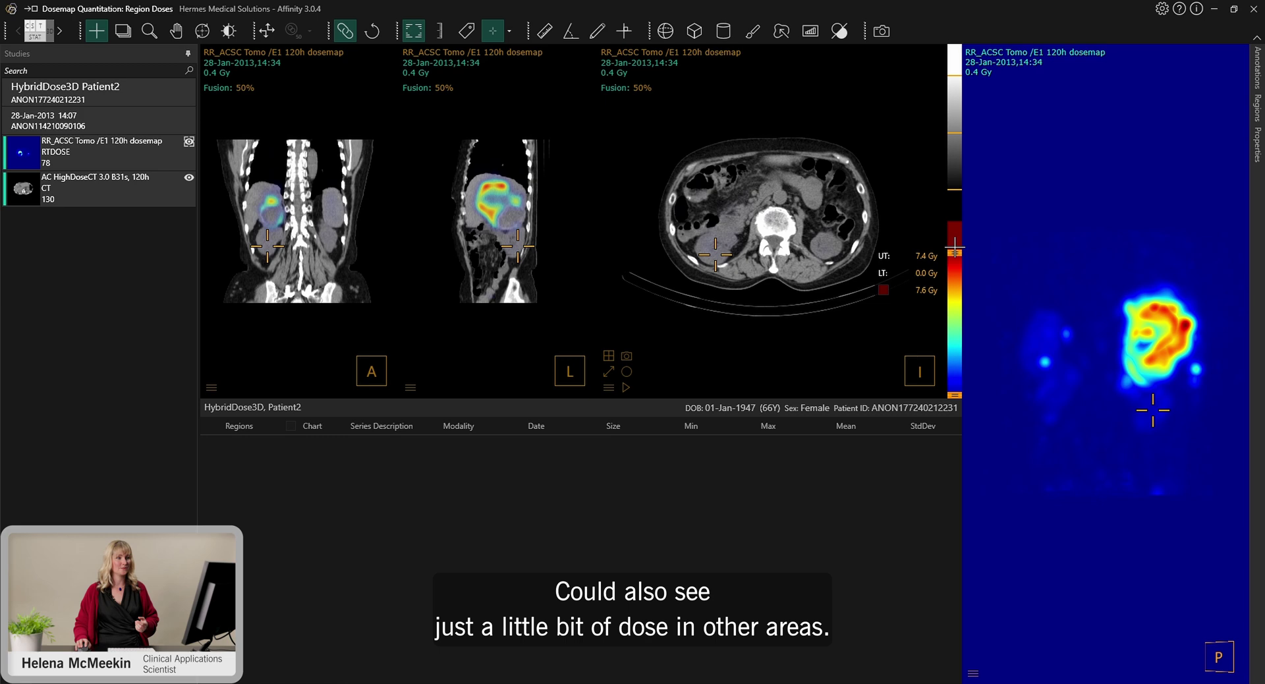
pyautogui.moveTo(954, 252); pyautogui.dragTo(955, 339)
pyautogui.click(1138, 410)
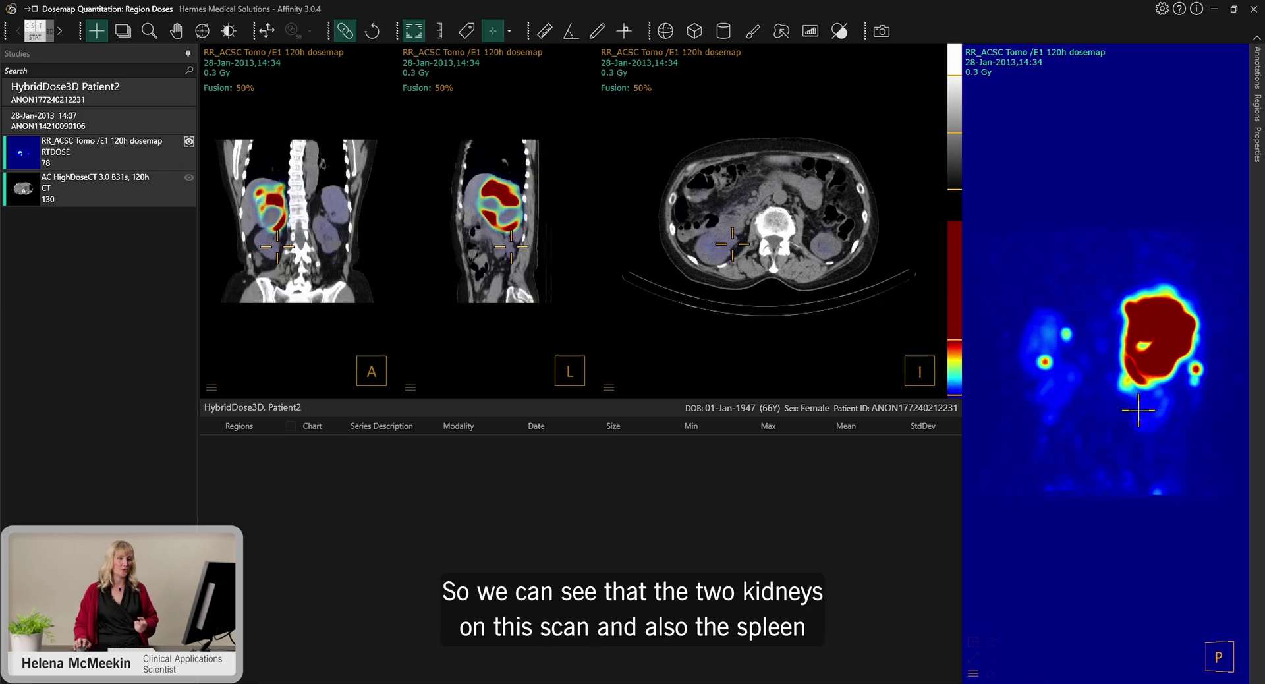
pyautogui.click(1047, 343)
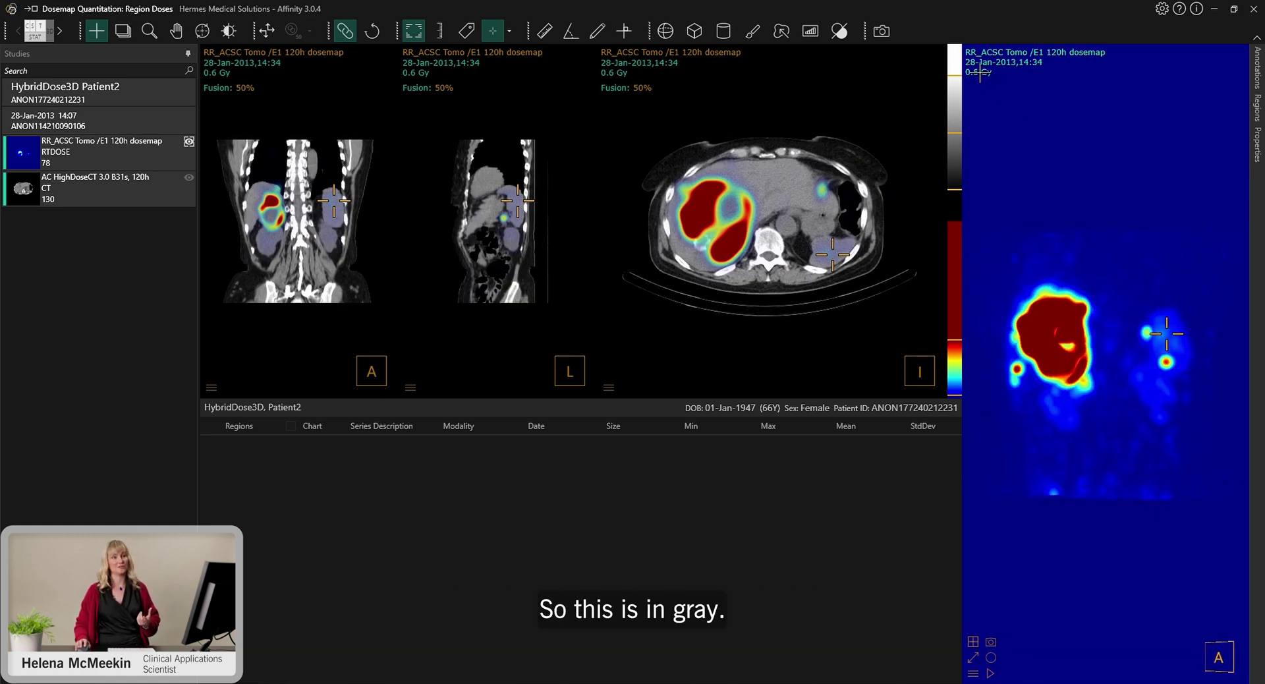
pyautogui.click(1041, 326)
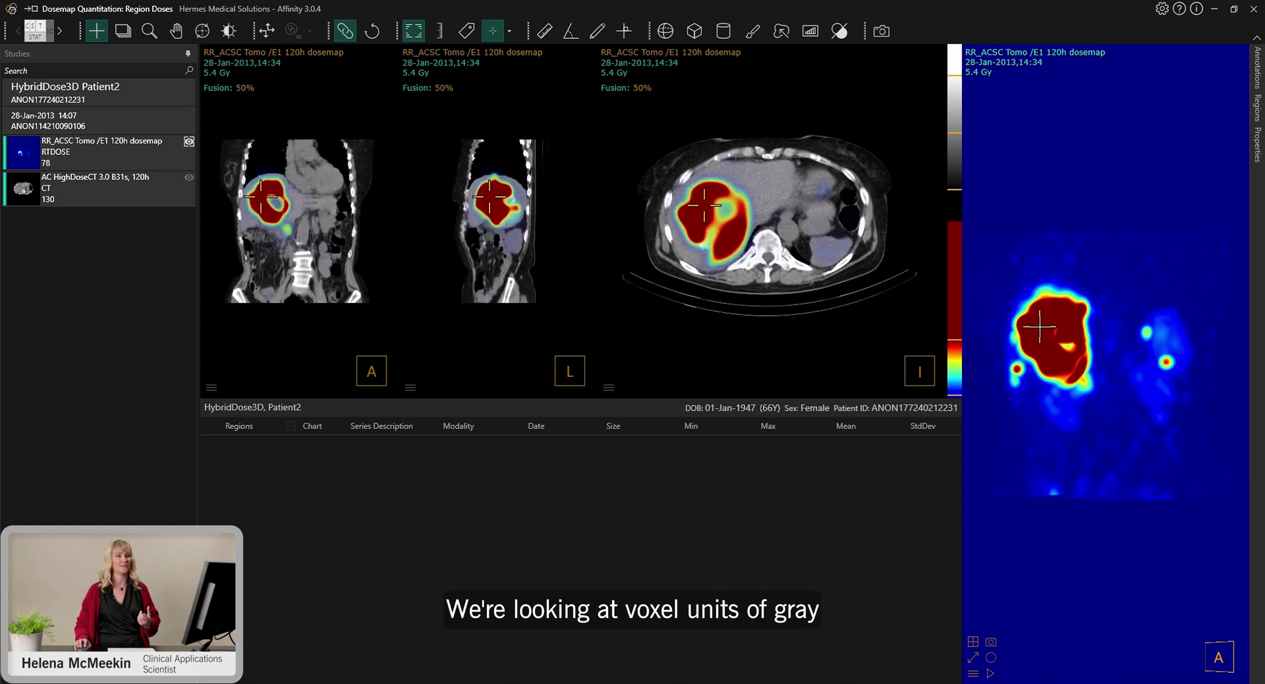
pyautogui.click(1045, 347)
pyautogui.moveTo(956, 340)
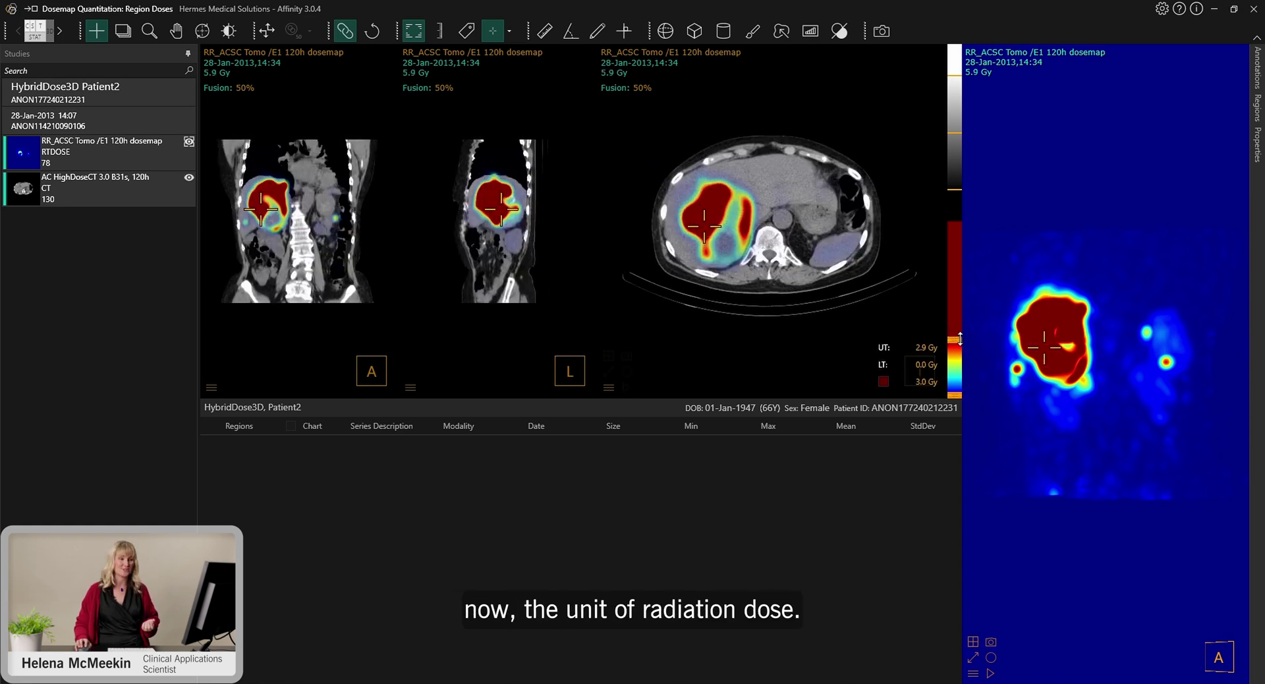
pyautogui.moveTo(956, 341); pyautogui.dragTo(937, 261)
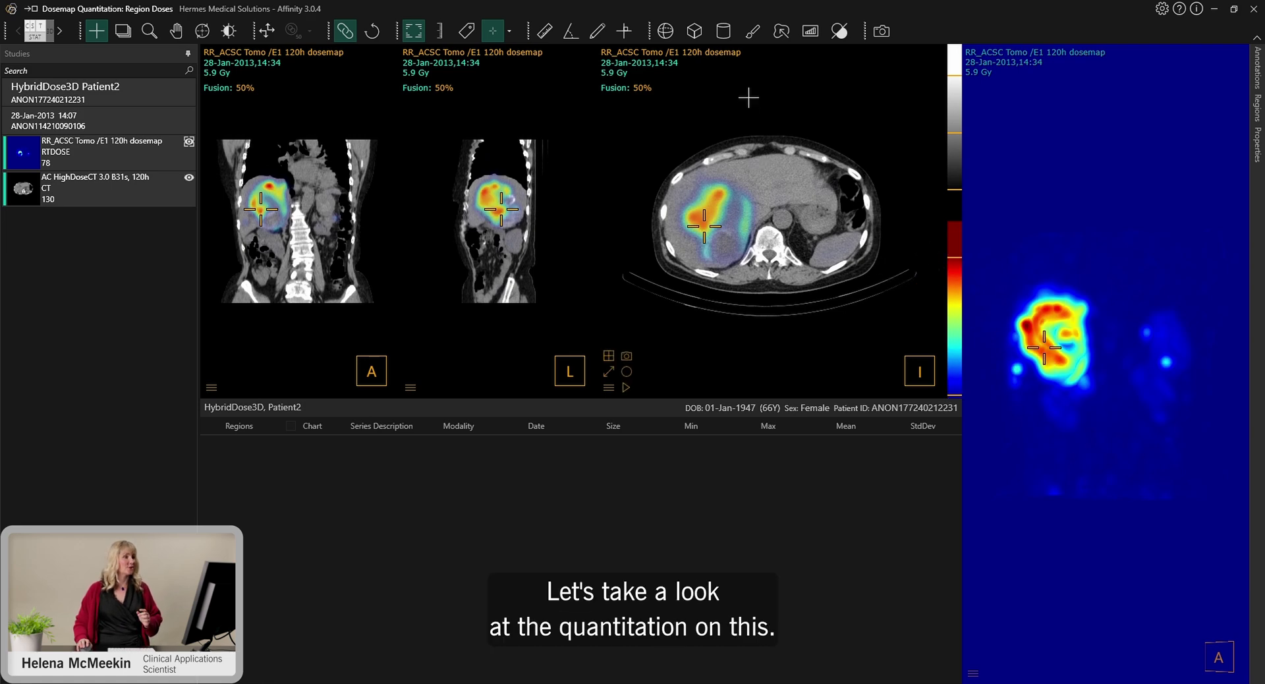
# Segment the 883 ml liver dose region and a 6.5 ml coronal region with single-click segmentation
pyautogui.click(781, 32)
pyautogui.click(709, 210)
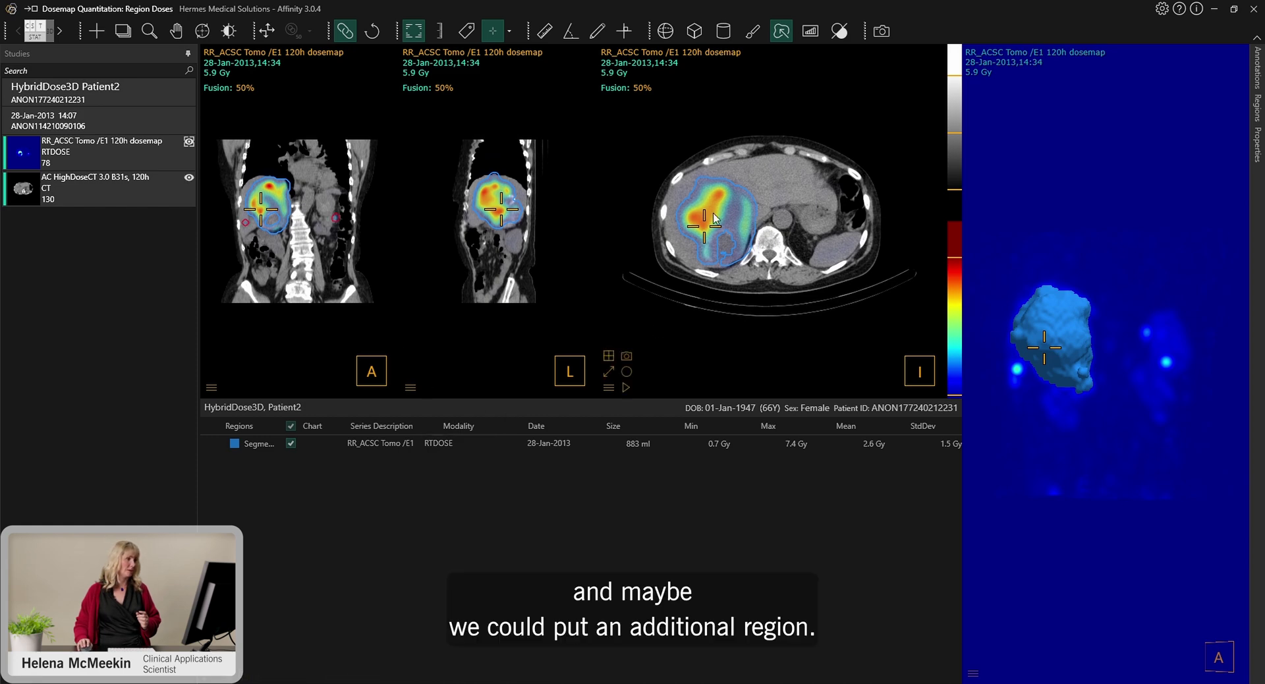
pyautogui.scroll(-3, 355, 224)
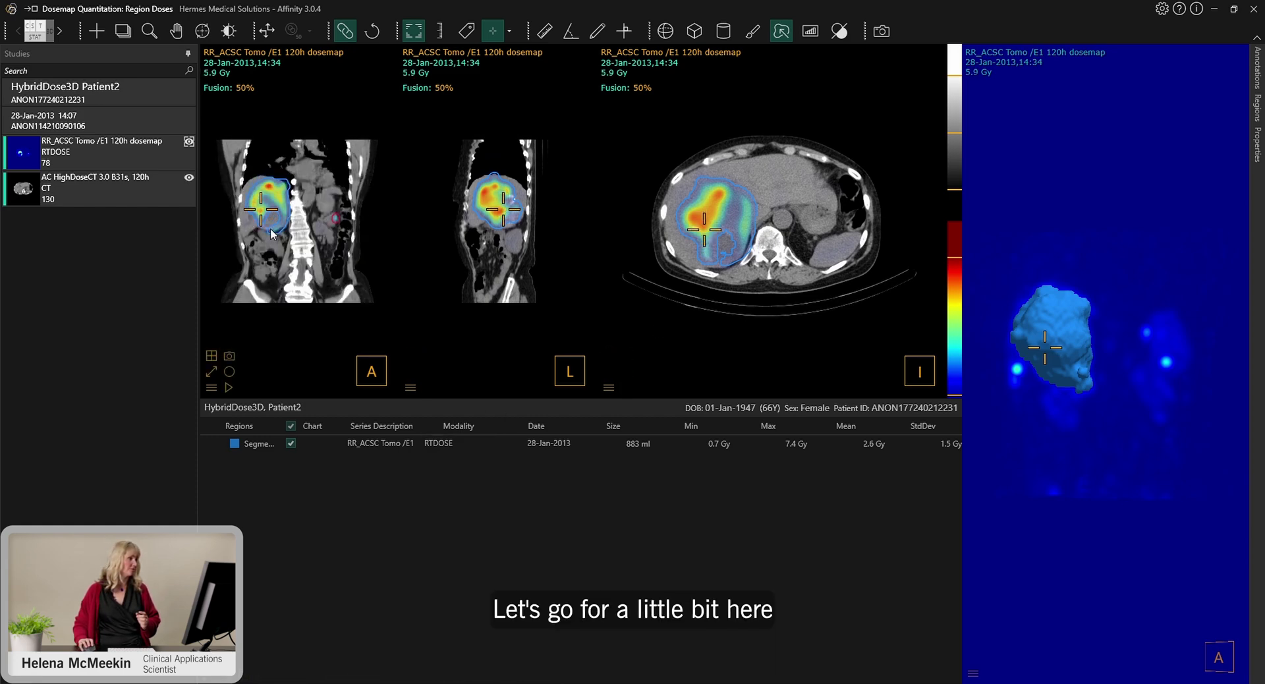
pyautogui.scroll(2, 248, 229)
pyautogui.click(246, 224)
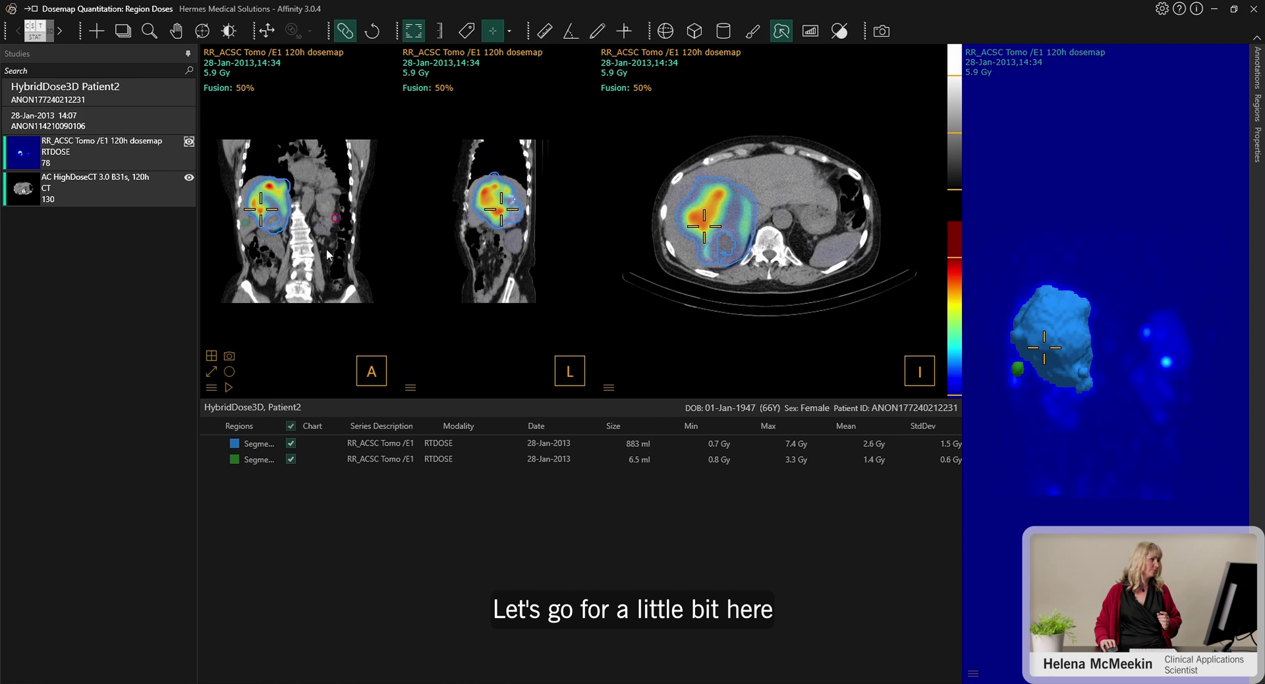
pyautogui.press('Escape')
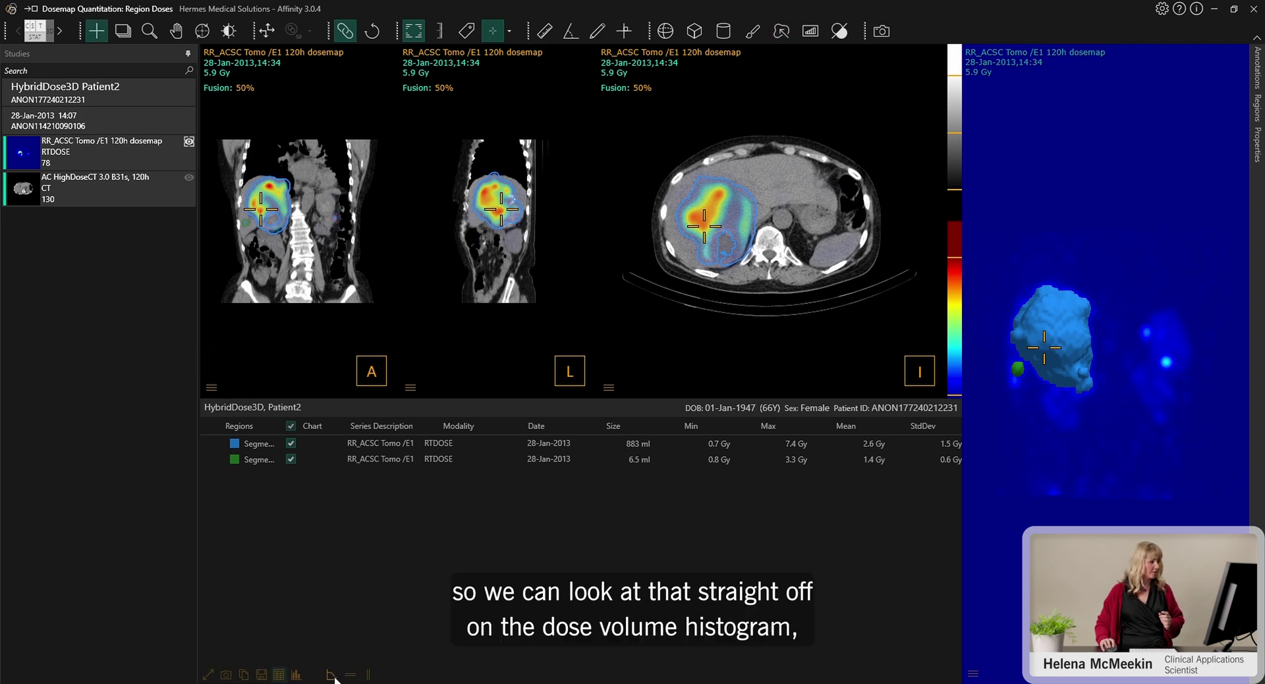
# Review the regions' dose volume histogram, then return to the dose statistics table
pyautogui.click(332, 674)
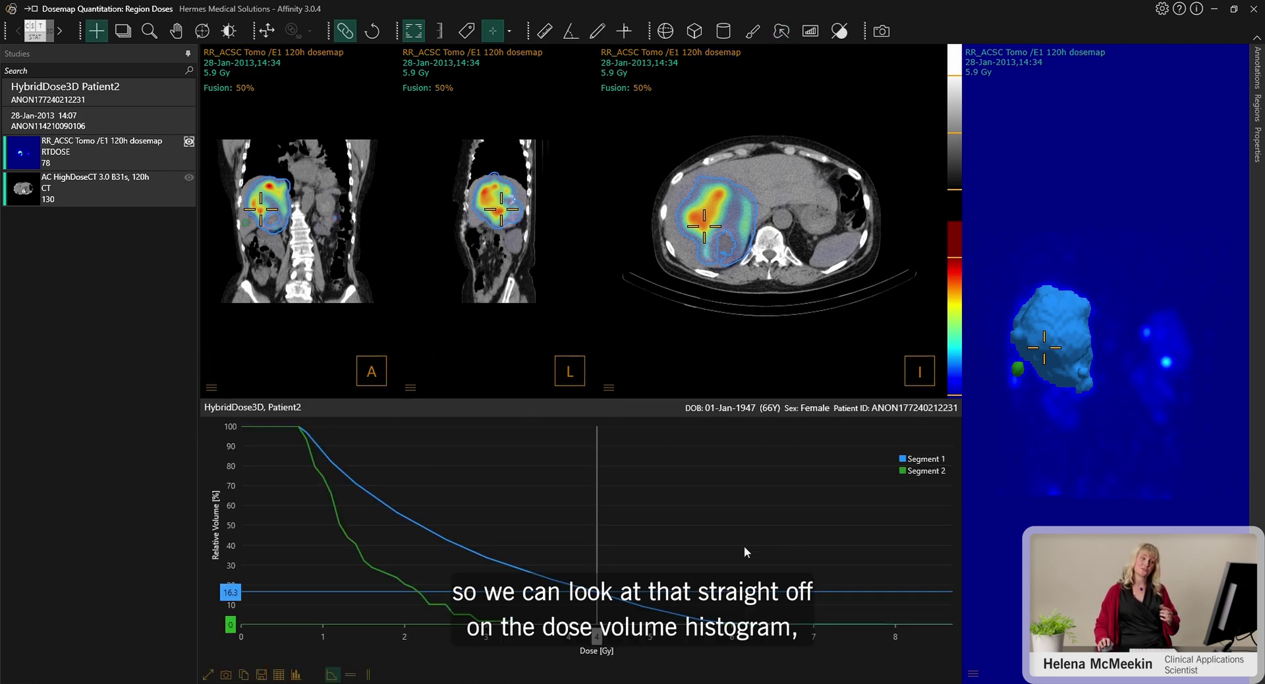
pyautogui.click(278, 675)
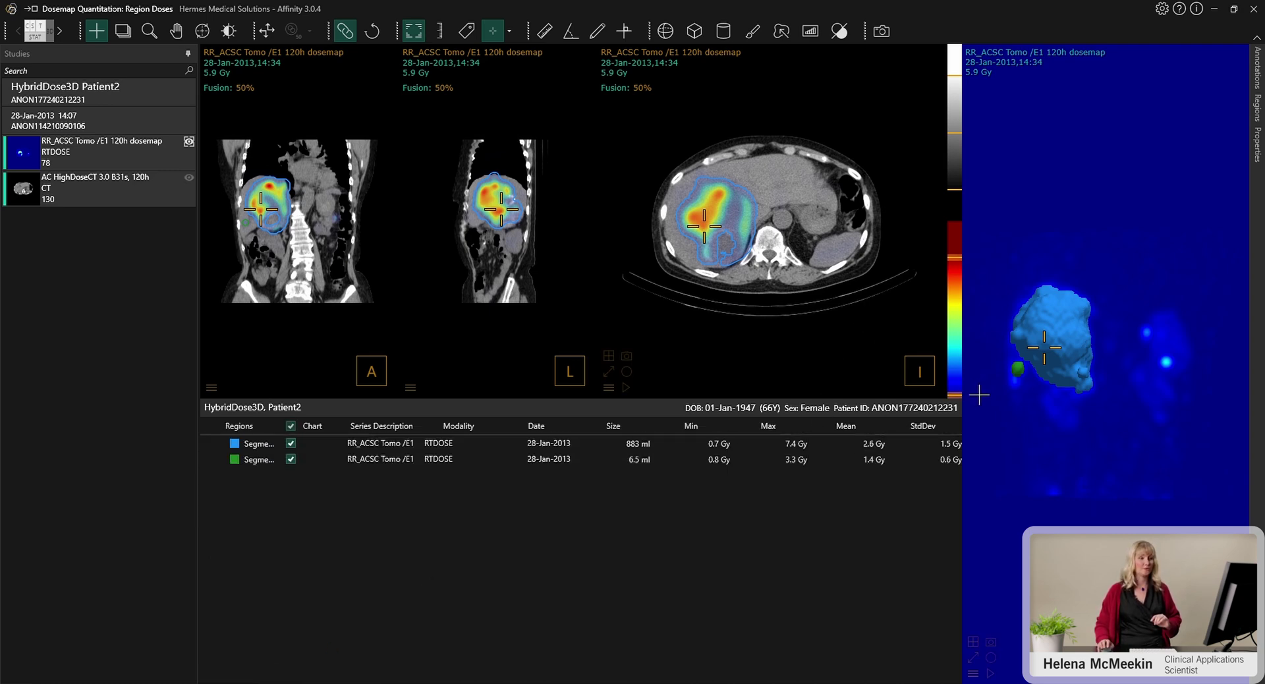
pyautogui.click(1057, 399)
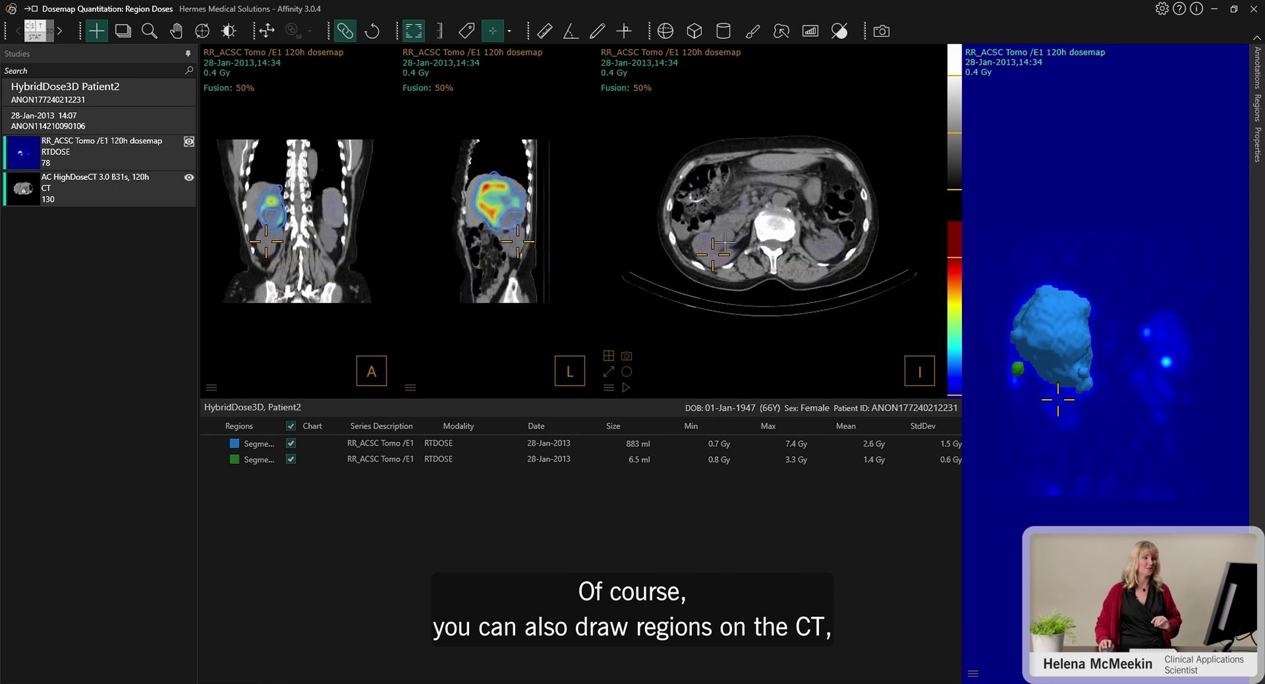
# Lower the dose scale's upper limit to 2.4 Gy
pyautogui.scroll(5, 712, 248)
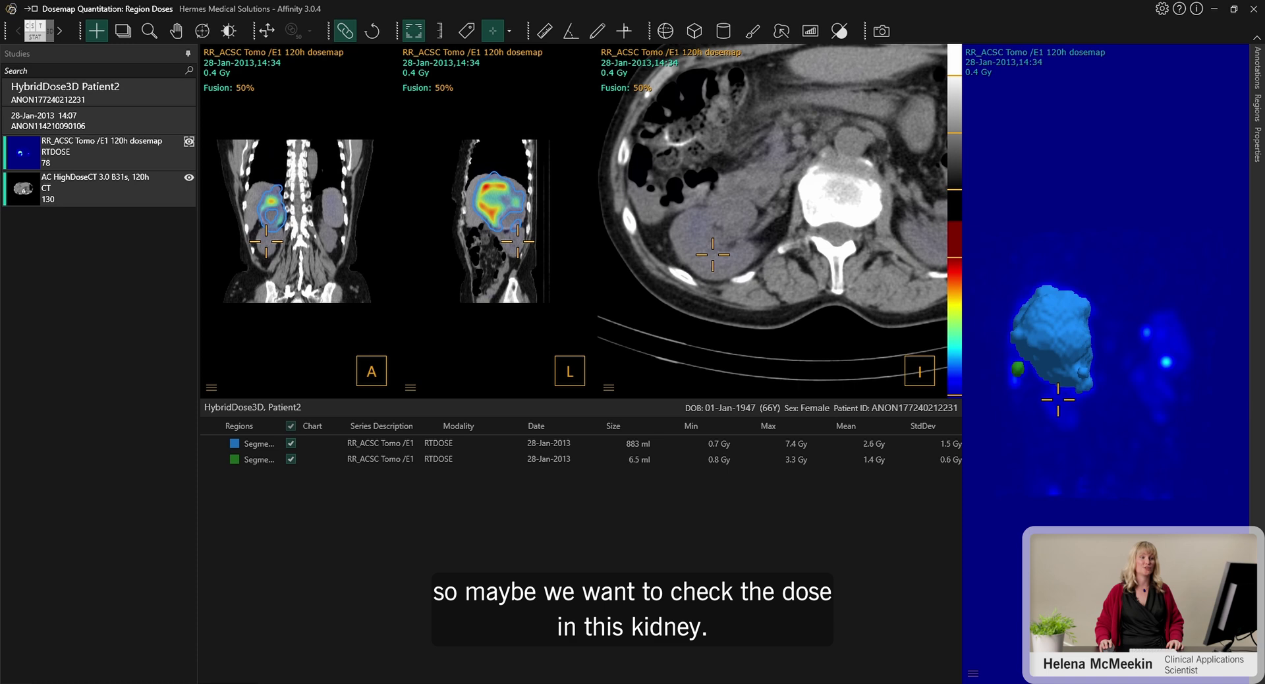
pyautogui.moveTo(947, 257); pyautogui.dragTo(942, 382)
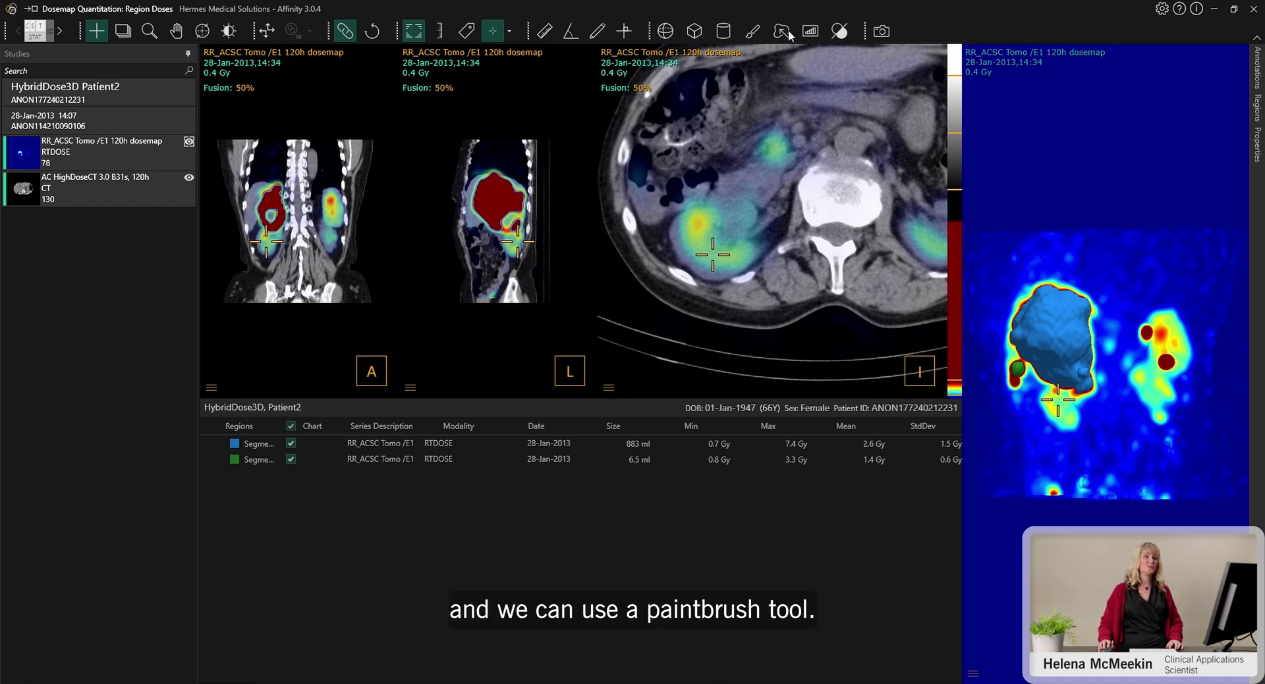
pyautogui.click(753, 31)
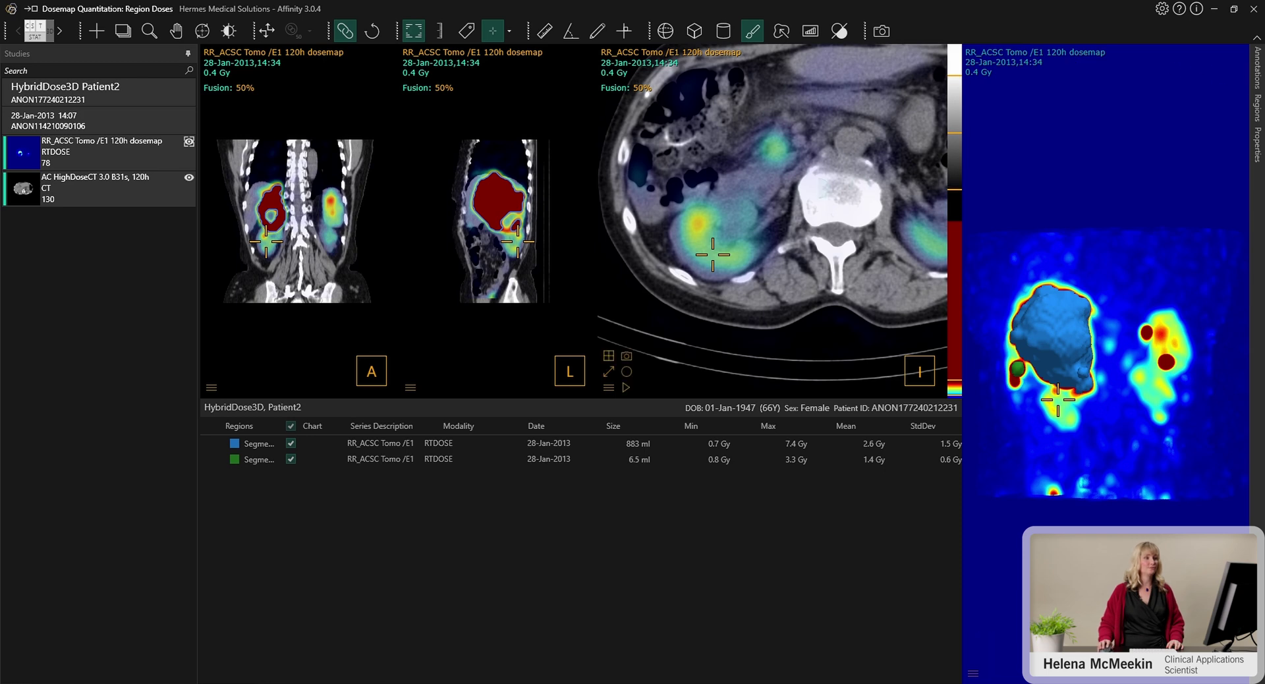
# Paint the kidney across several axial slices as Region 1 (77.9 ml)
pyautogui.moveTo(711, 214)
pyautogui.mouseDown()
pyautogui.moveTo(680, 237)
pyautogui.moveTo(702, 270)
pyautogui.moveTo(752, 256)
pyautogui.moveTo(718, 243)
pyautogui.moveTo(732, 217)
pyautogui.moveTo(713, 237)
pyautogui.mouseUp()
pyautogui.scroll(5, 713, 237)
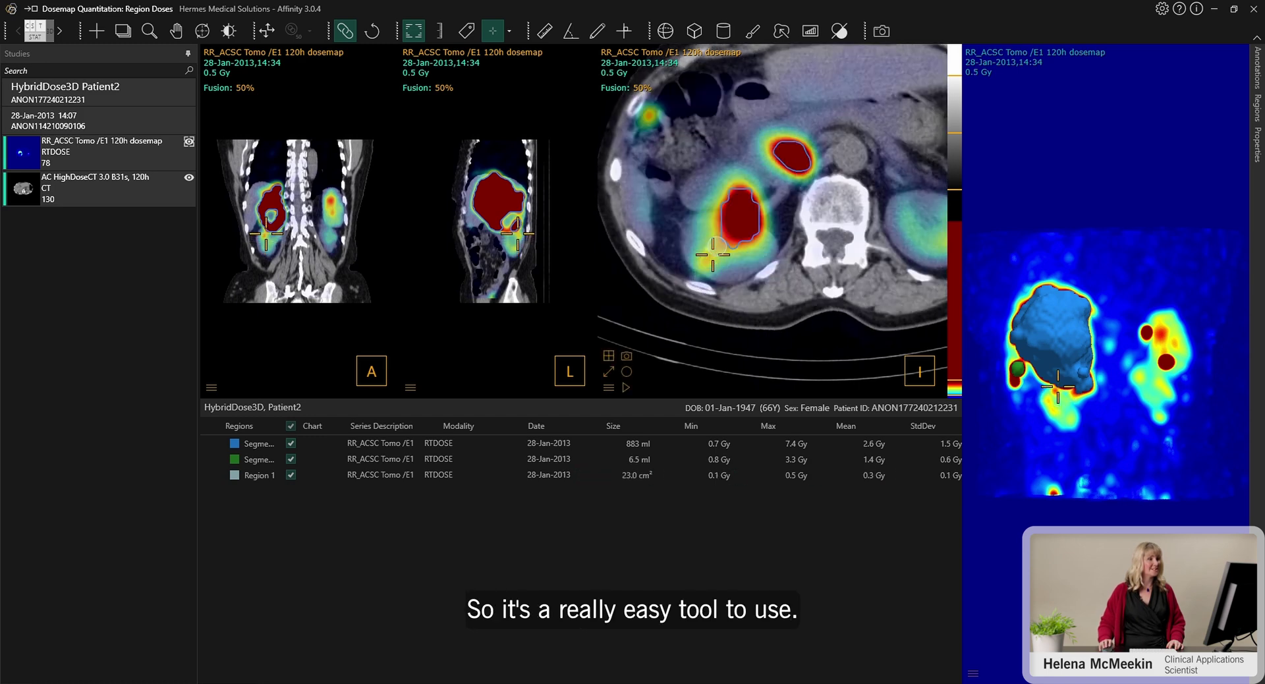
pyautogui.moveTo(711, 230)
pyautogui.mouseDown()
pyautogui.moveTo(700, 219)
pyautogui.moveTo(683, 232)
pyautogui.moveTo(688, 266)
pyautogui.moveTo(719, 269)
pyautogui.moveTo(768, 244)
pyautogui.moveTo(721, 249)
pyautogui.mouseUp()
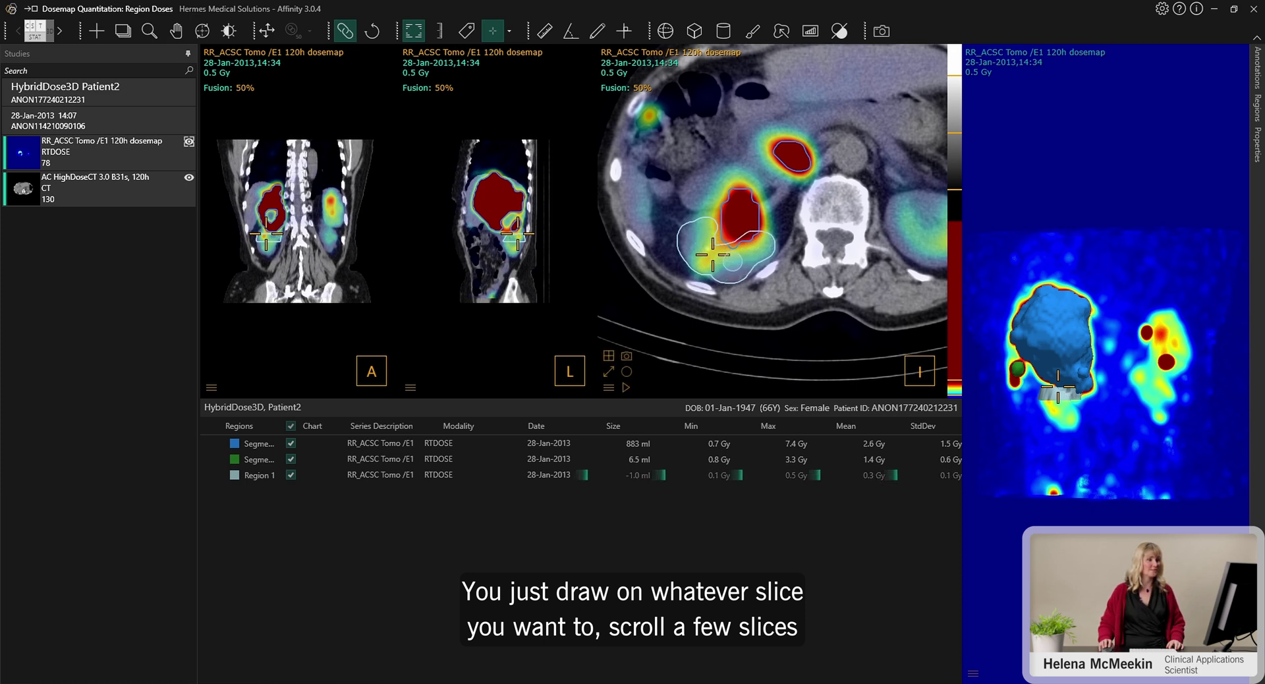
pyautogui.moveTo(759, 256); pyautogui.dragTo(743, 264)
pyautogui.scroll(-5, 738, 263)
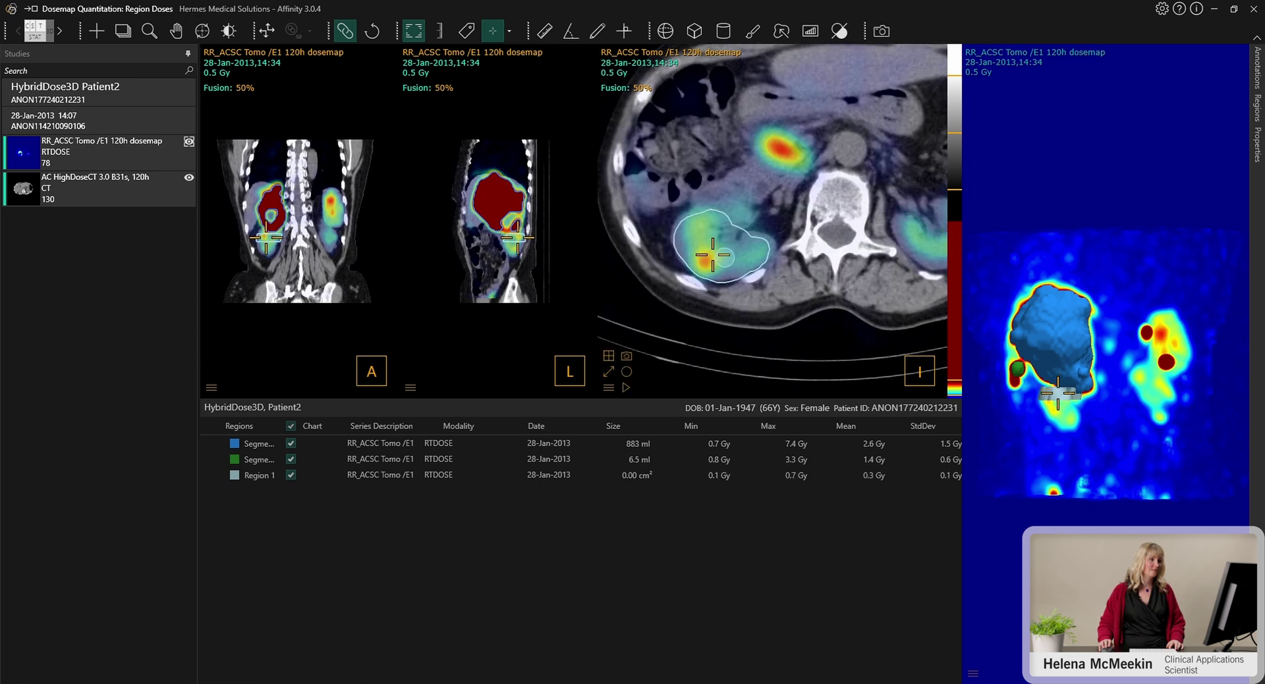
pyautogui.scroll(-1, 724, 256)
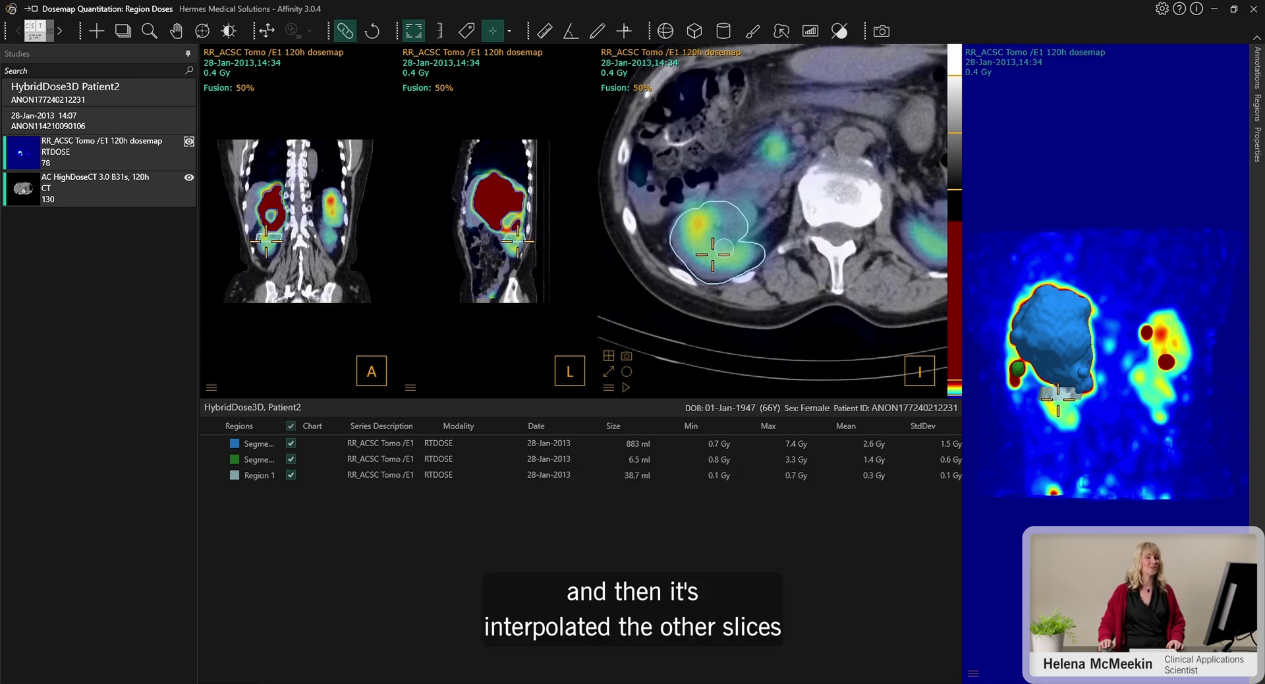
pyautogui.scroll(1, 723, 245)
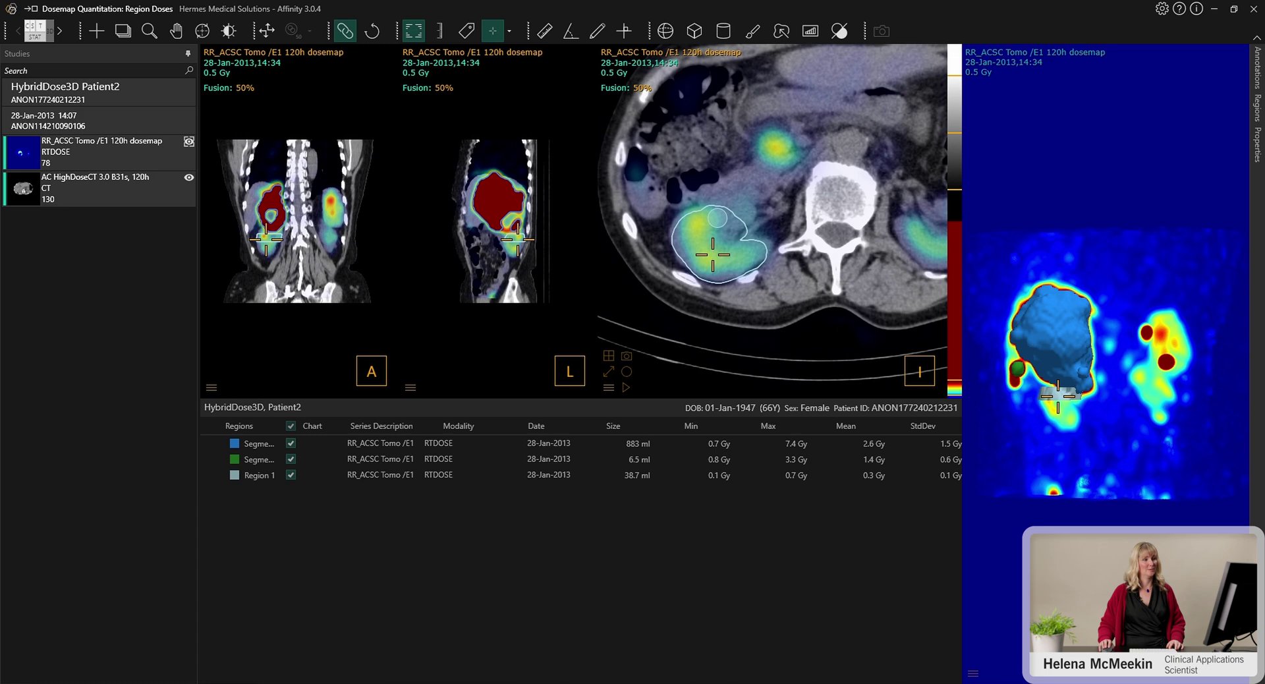
pyautogui.moveTo(742, 215)
pyautogui.mouseDown()
pyautogui.moveTo(679, 228)
pyautogui.moveTo(654, 260)
pyautogui.moveTo(659, 245)
pyautogui.mouseUp()
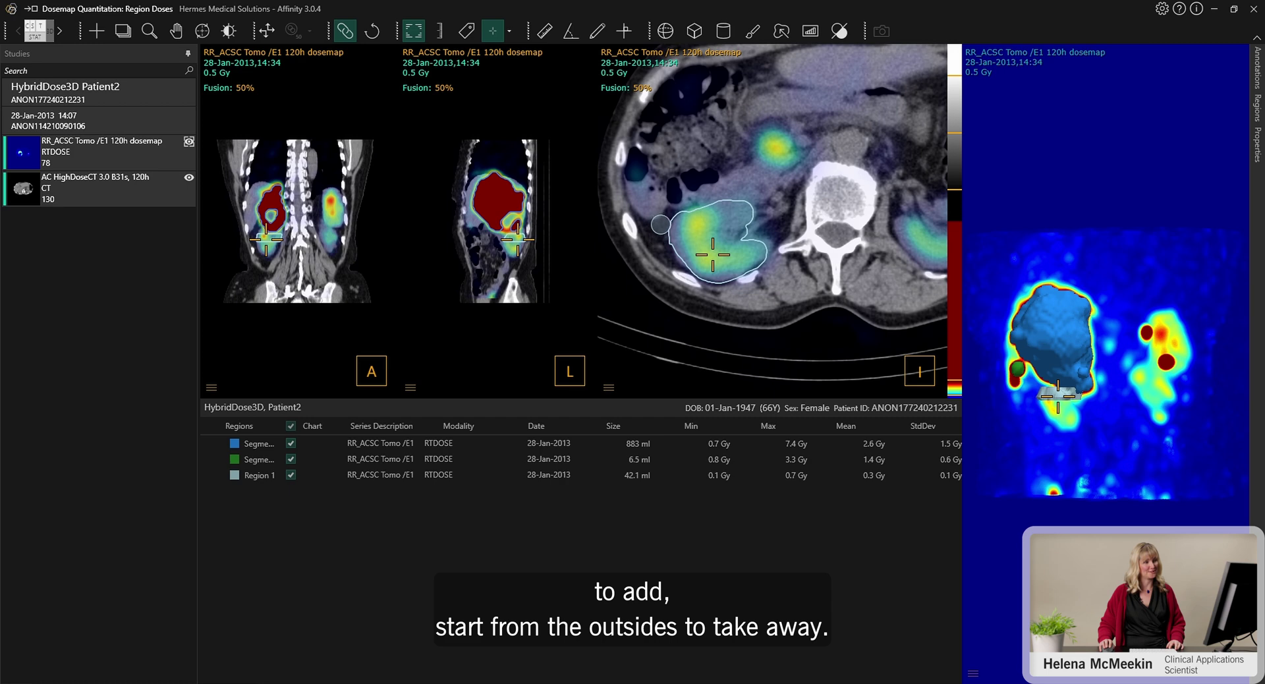
pyautogui.scroll(-3, 709, 242)
pyautogui.scroll(-3, 710, 242)
pyautogui.moveTo(715, 220)
pyautogui.mouseDown()
pyautogui.moveTo(696, 229)
pyautogui.moveTo(714, 259)
pyautogui.moveTo(737, 257)
pyautogui.moveTo(743, 216)
pyautogui.moveTo(720, 215)
pyautogui.moveTo(747, 223)
pyautogui.mouseUp()
pyautogui.scroll(-2, 737, 224)
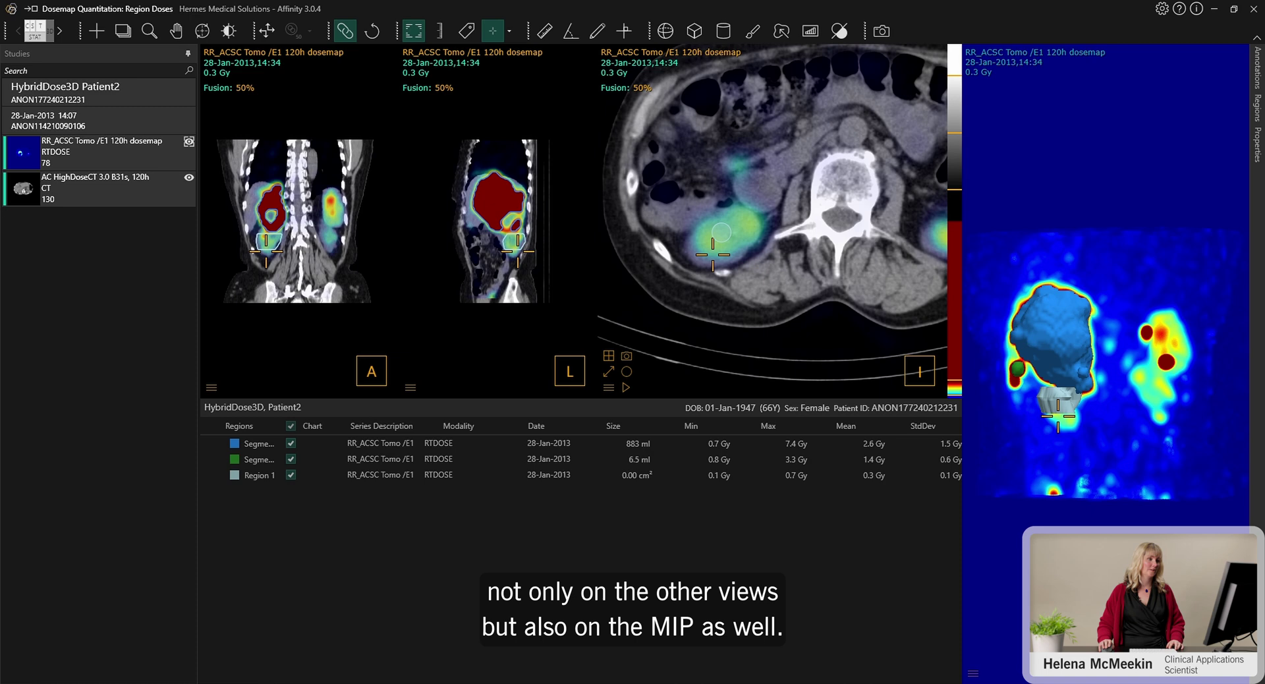